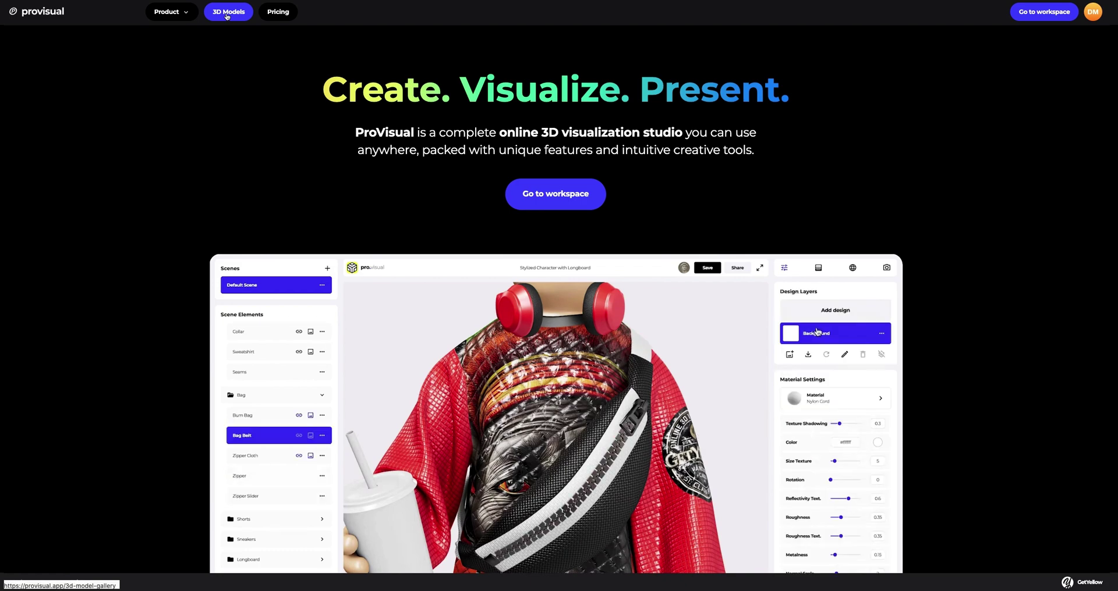
Open the 3D model gallery and scroll down to the Ceramic Mug.
{"action": "left_click", "coordinate": [227, 17]}
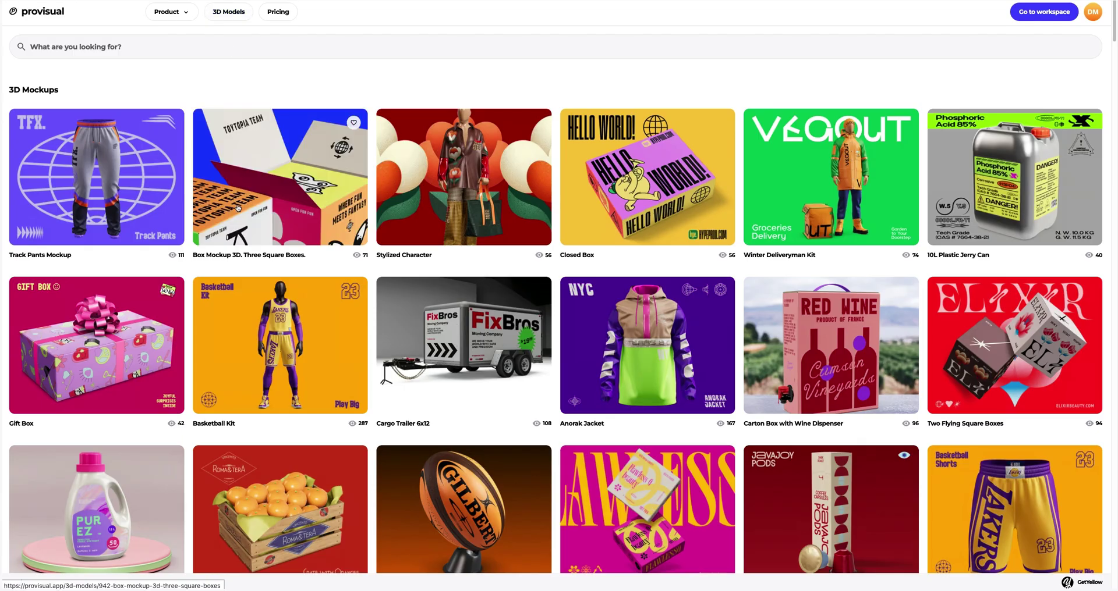
{"action": "scroll", "coordinate": [240, 238], "scroll_direction": "down", "scroll_amount": 5}
{"action": "scroll", "coordinate": [240, 244], "scroll_direction": "down", "scroll_amount": 3}
{"action": "scroll", "coordinate": [239, 249], "scroll_direction": "down", "scroll_amount": 1}
{"action": "scroll", "coordinate": [240, 249], "scroll_direction": "down", "scroll_amount": 5}
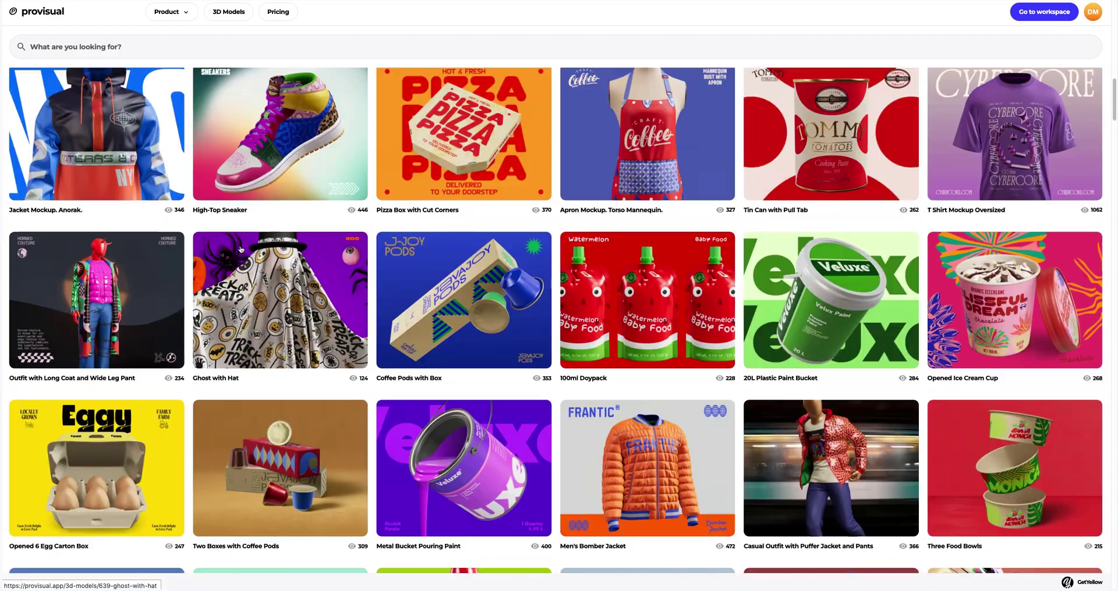
{"action": "scroll", "coordinate": [240, 250], "scroll_direction": "down", "scroll_amount": 5}
{"action": "scroll", "coordinate": [241, 249], "scroll_direction": "down", "scroll_amount": 5}
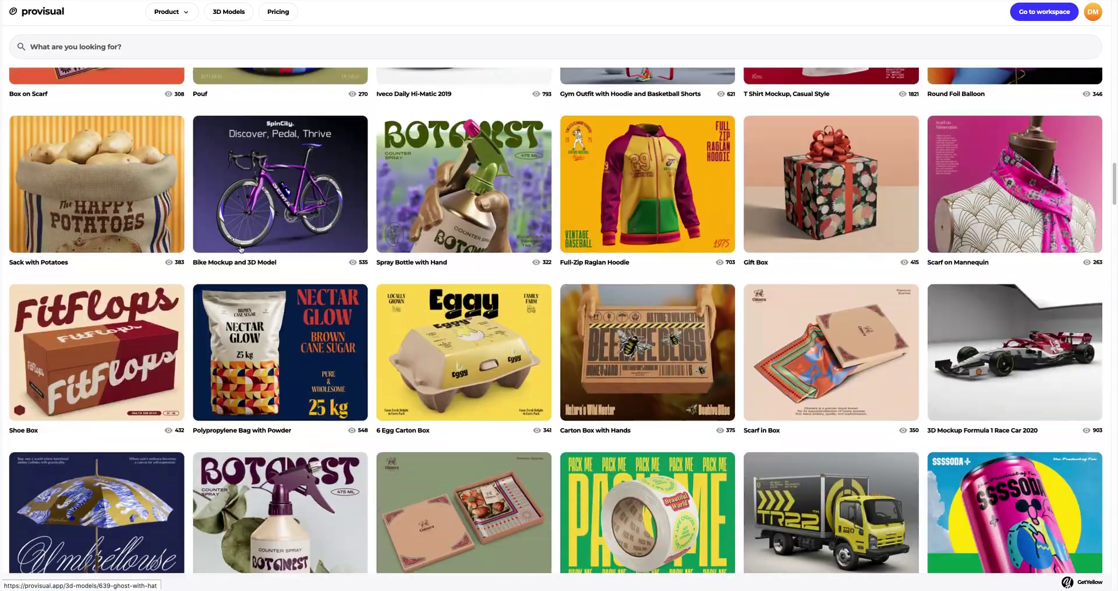
{"action": "scroll", "coordinate": [240, 249], "scroll_direction": "down", "scroll_amount": 5}
{"action": "scroll", "coordinate": [241, 249], "scroll_direction": "down", "scroll_amount": 5}
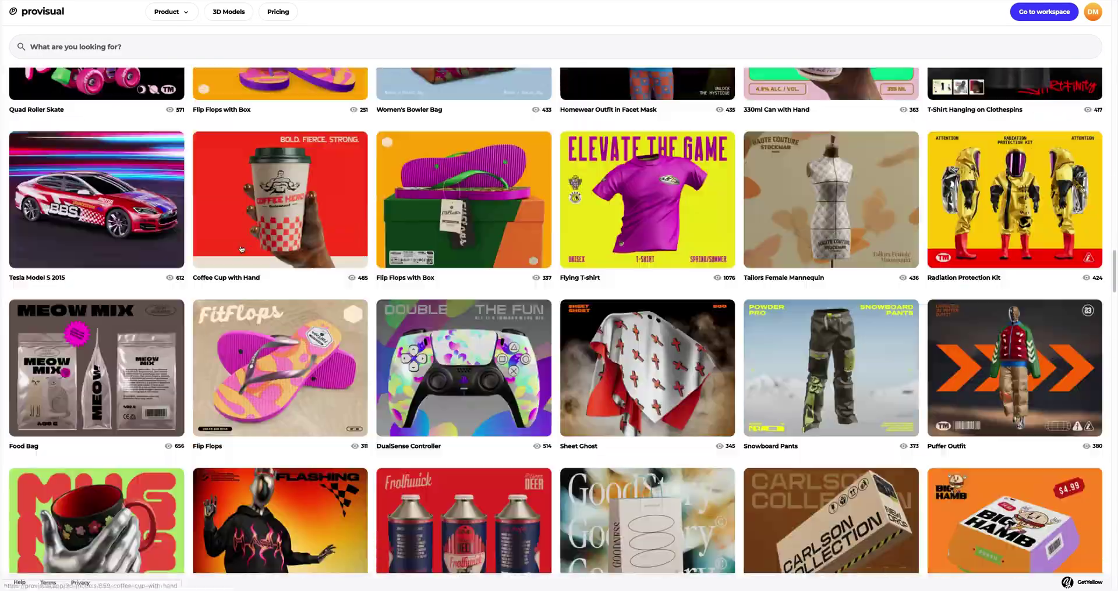
{"action": "scroll", "coordinate": [240, 250], "scroll_direction": "down", "scroll_amount": 5}
{"action": "scroll", "coordinate": [241, 250], "scroll_direction": "down", "scroll_amount": 5}
{"action": "scroll", "coordinate": [241, 249], "scroll_direction": "down", "scroll_amount": 4}
{"action": "scroll", "coordinate": [241, 249], "scroll_direction": "down", "scroll_amount": 7}
{"action": "scroll", "coordinate": [241, 250], "scroll_direction": "down", "scroll_amount": 2}
{"action": "scroll", "coordinate": [241, 249], "scroll_direction": "down", "scroll_amount": 5}
{"action": "scroll", "coordinate": [241, 249], "scroll_direction": "down", "scroll_amount": 3}
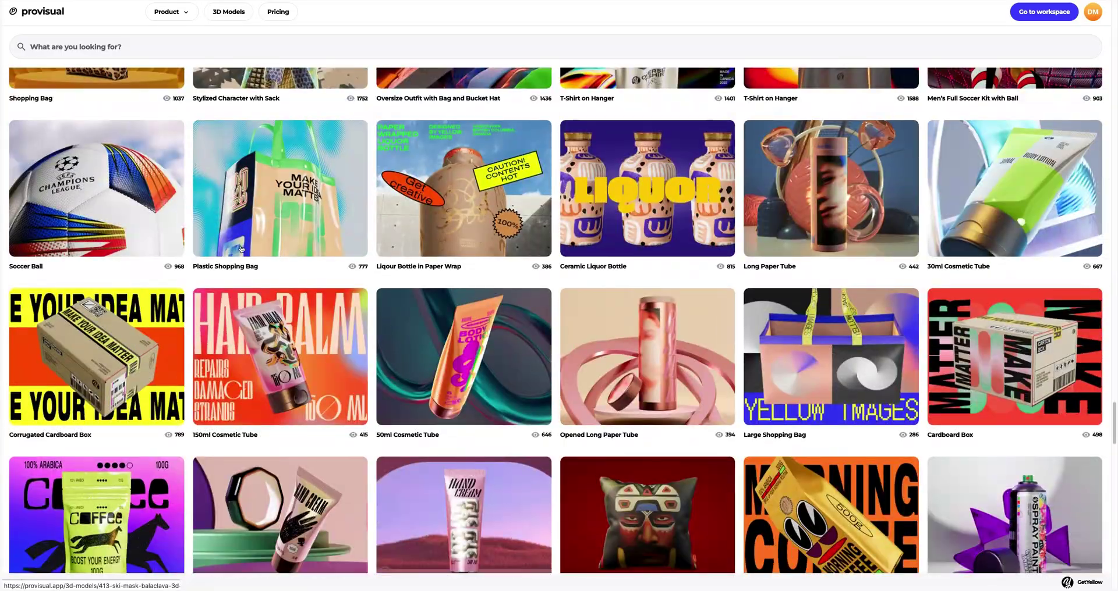
{"action": "scroll", "coordinate": [241, 249], "scroll_direction": "down", "scroll_amount": 10}
{"action": "scroll", "coordinate": [241, 249], "scroll_direction": "down", "scroll_amount": 3}
{"action": "scroll", "coordinate": [241, 249], "scroll_direction": "down", "scroll_amount": 8}
{"action": "scroll", "coordinate": [241, 249], "scroll_direction": "down", "scroll_amount": 2}
{"action": "scroll", "coordinate": [245, 248], "scroll_direction": "down", "scroll_amount": 6}
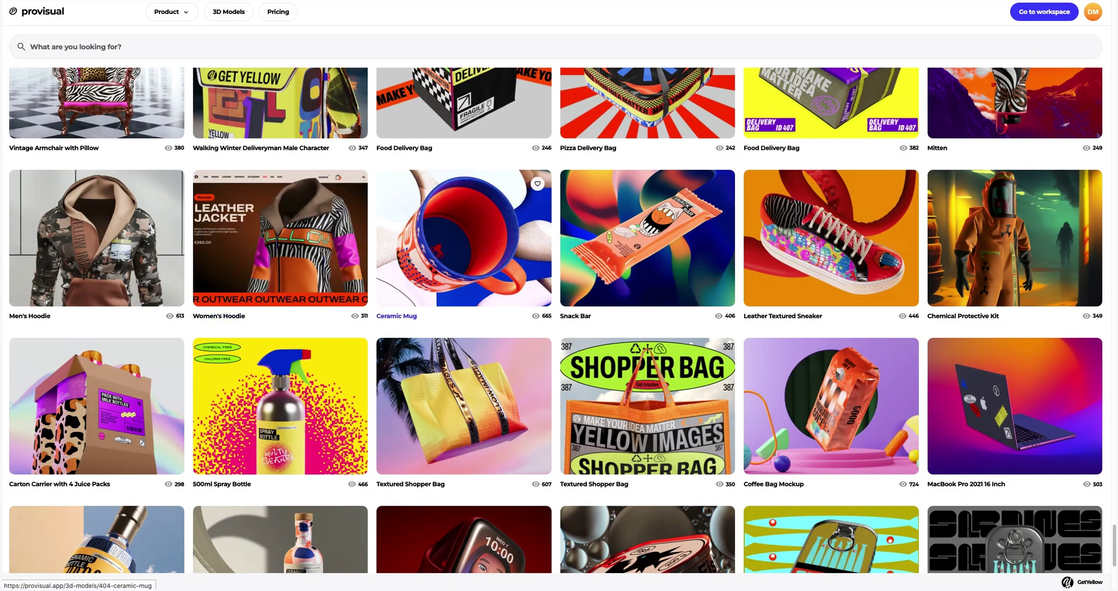
{"action": "mouse_move", "coordinate": [464, 238]}
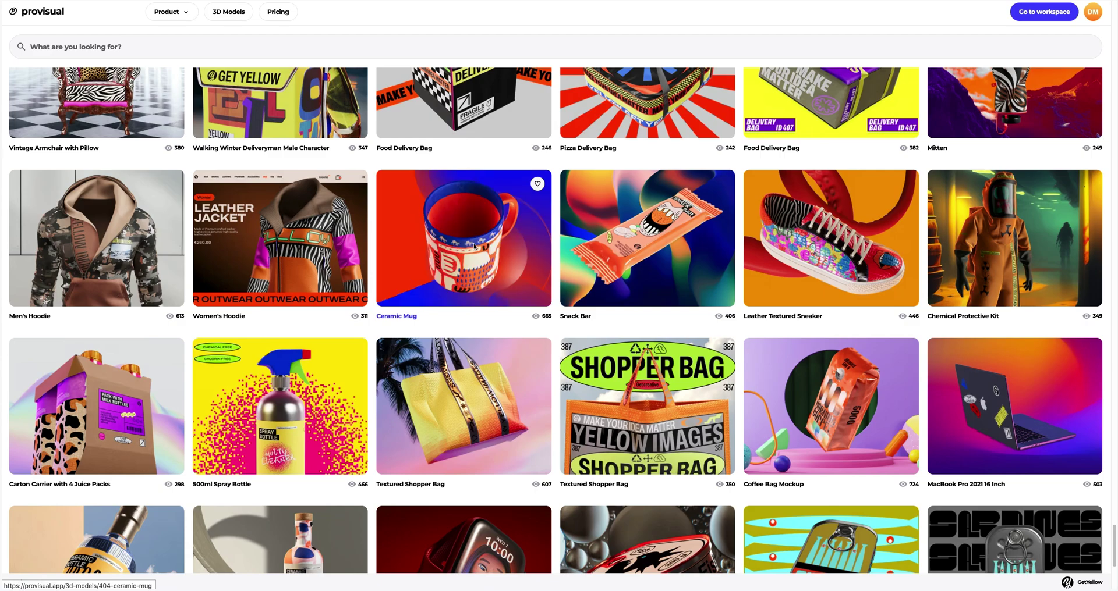
Preview the Ceramic Mug's images and create a new project from it.
{"action": "left_click", "coordinate": [522, 234]}
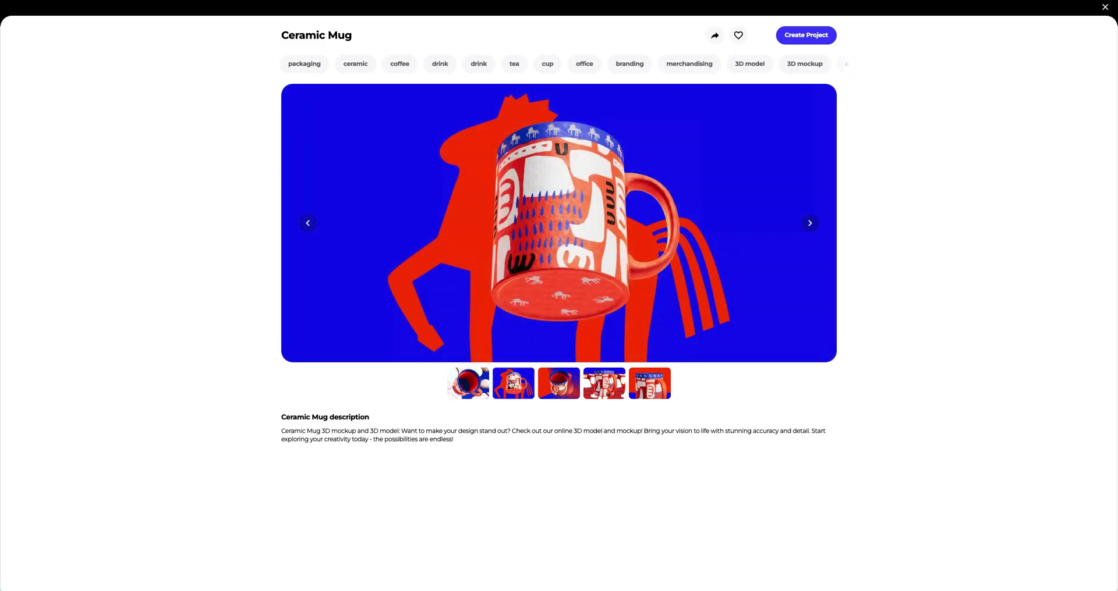
{"action": "left_click", "coordinate": [555, 390]}
{"action": "left_click", "coordinate": [603, 390]}
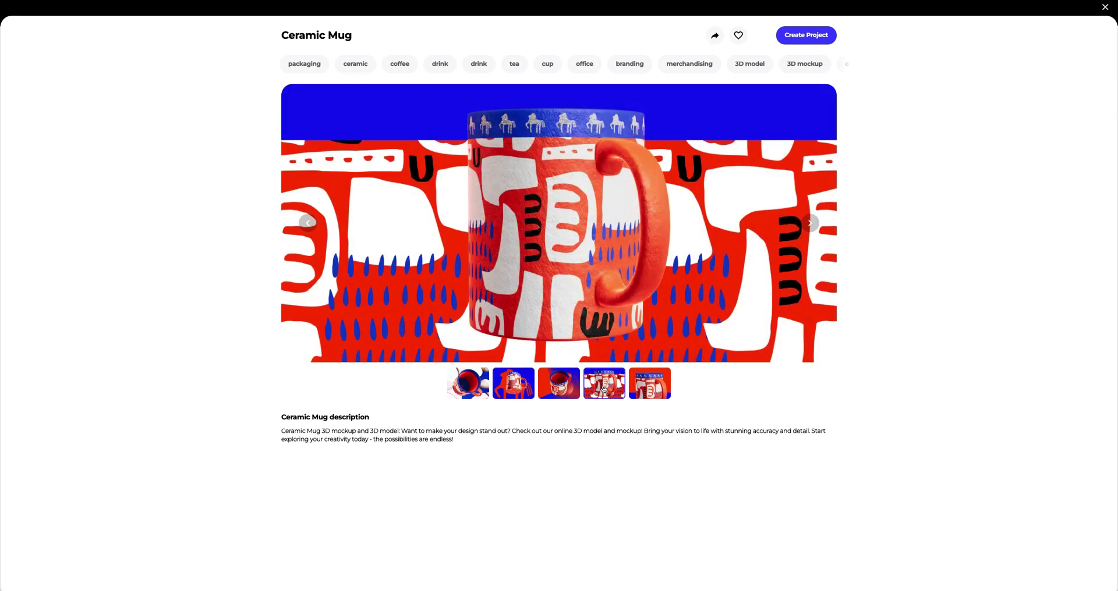
{"action": "left_click", "coordinate": [645, 390]}
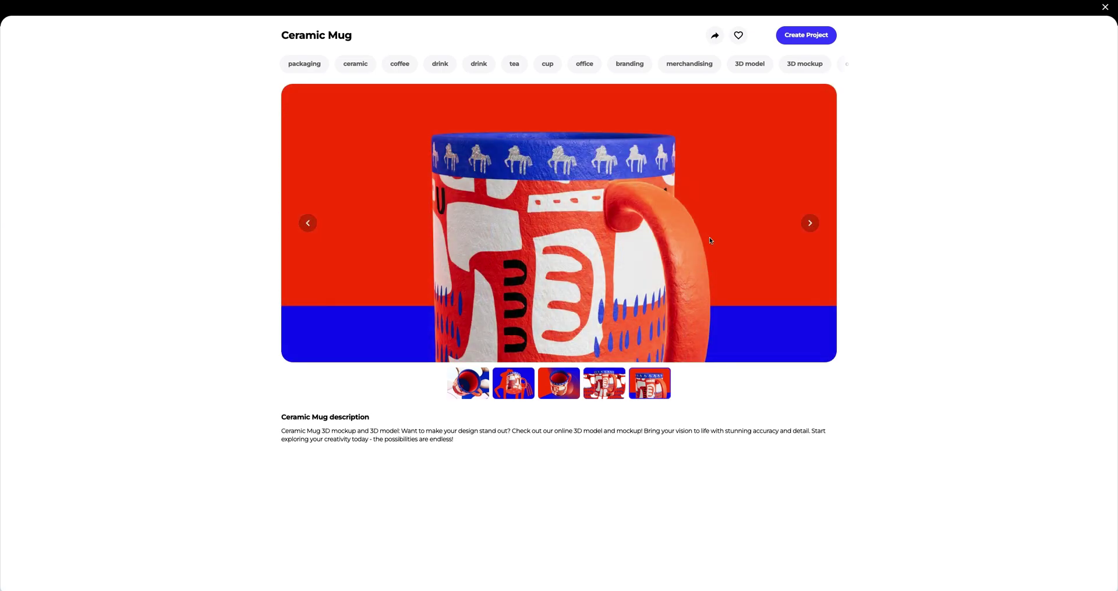
{"action": "left_click", "coordinate": [806, 35]}
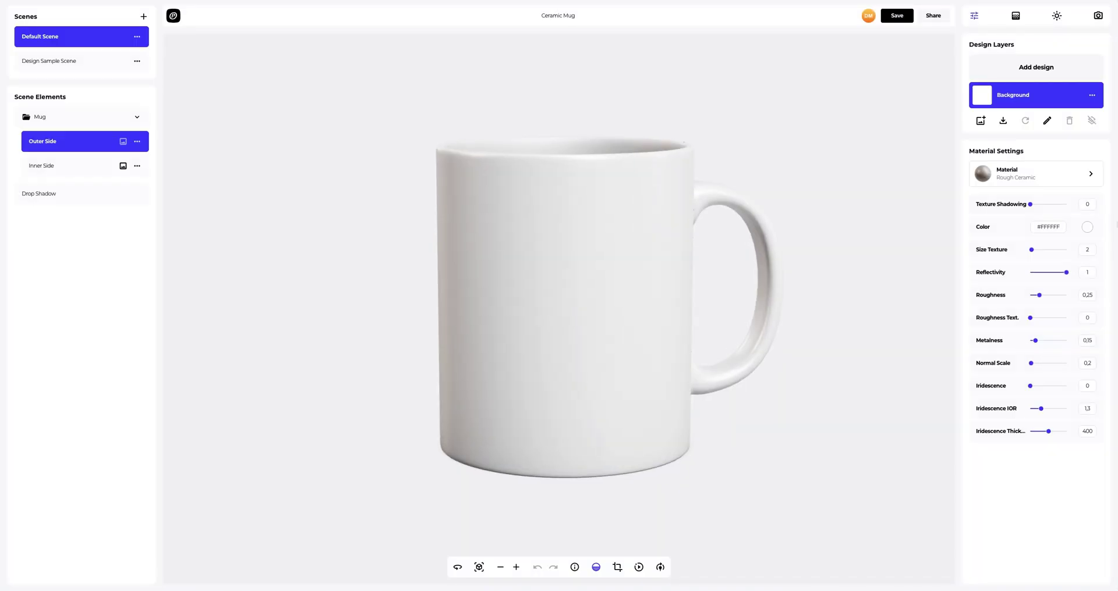
{"action": "mouse_move", "coordinate": [684, 222]}
{"action": "left_mouse_down"}
{"action": "mouse_move", "coordinate": [482, 220]}
{"action": "mouse_move", "coordinate": [324, 155]}
{"action": "left_mouse_up"}
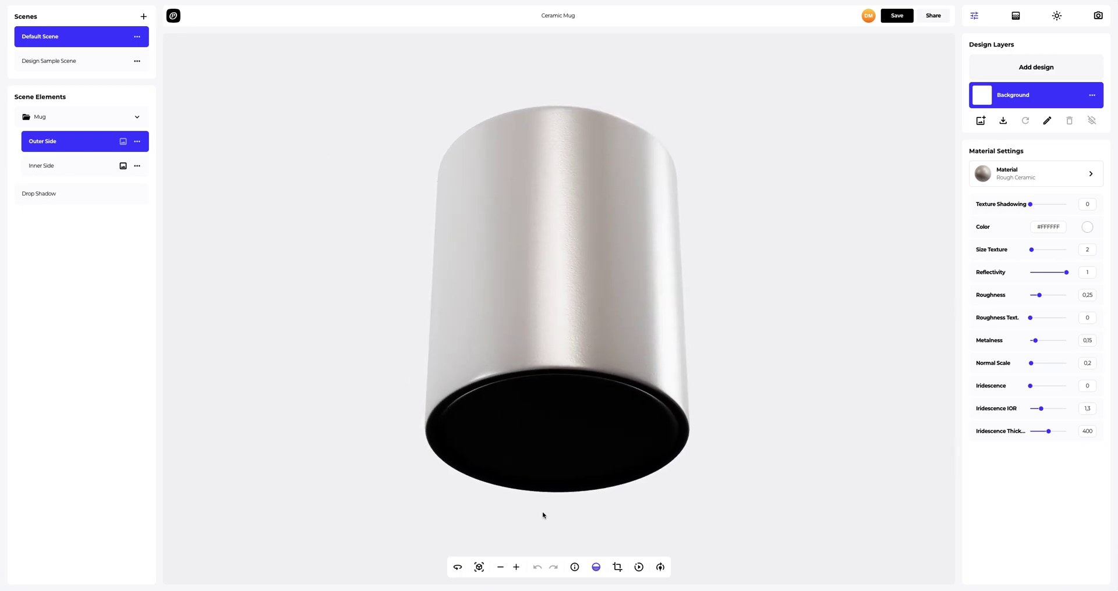
{"action": "left_click", "coordinate": [596, 567]}
{"action": "mouse_move", "coordinate": [587, 237]}
{"action": "left_mouse_down"}
{"action": "mouse_move", "coordinate": [498, 312]}
{"action": "mouse_move", "coordinate": [494, 407]}
{"action": "mouse_move", "coordinate": [503, 256]}
{"action": "mouse_move", "coordinate": [496, 310]}
{"action": "left_mouse_up"}
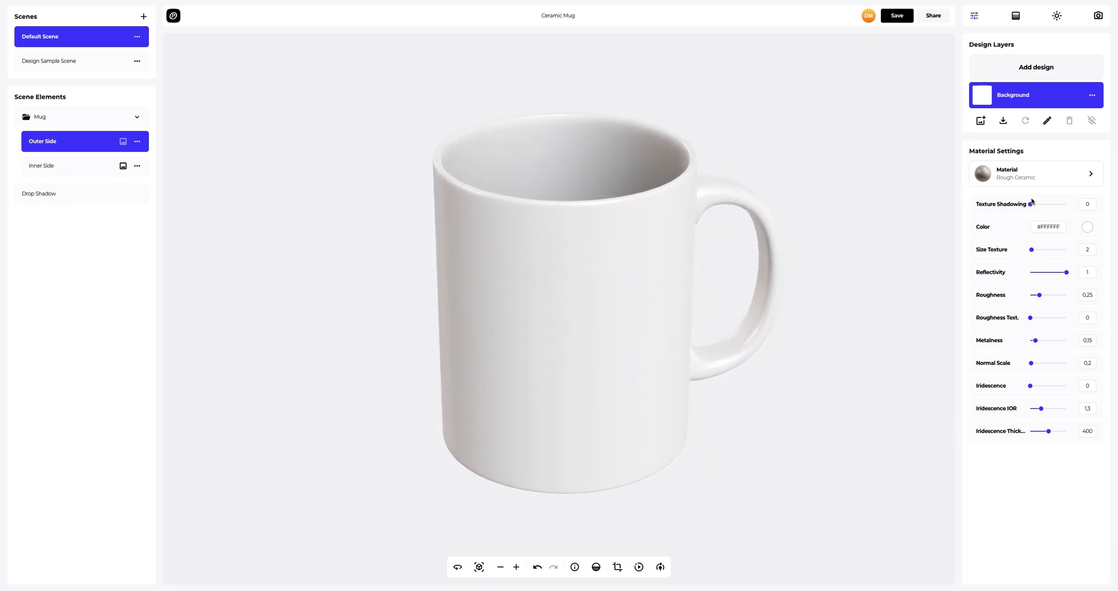
Set the outer side colour to hex #AEA296.
{"action": "left_click", "coordinate": [1087, 230]}
{"action": "mouse_move", "coordinate": [1058, 251]}
{"action": "left_mouse_down"}
{"action": "mouse_move", "coordinate": [1027, 275]}
{"action": "mouse_move", "coordinate": [1016, 268]}
{"action": "left_mouse_up"}
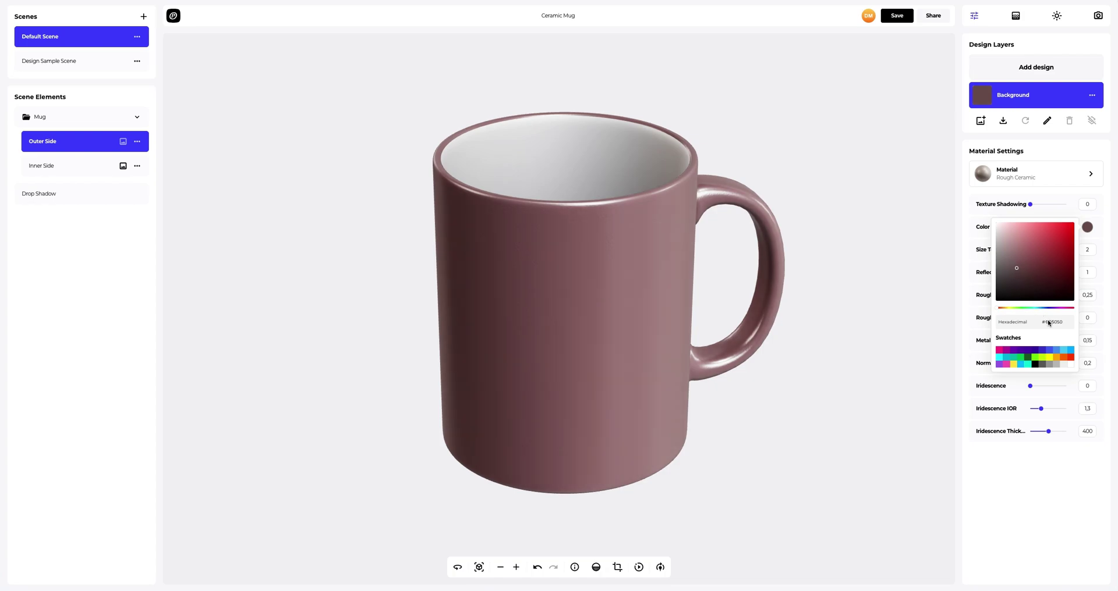
{"action": "key", "text": "ctrl+a"}
{"action": "type", "text": "AEA296"}
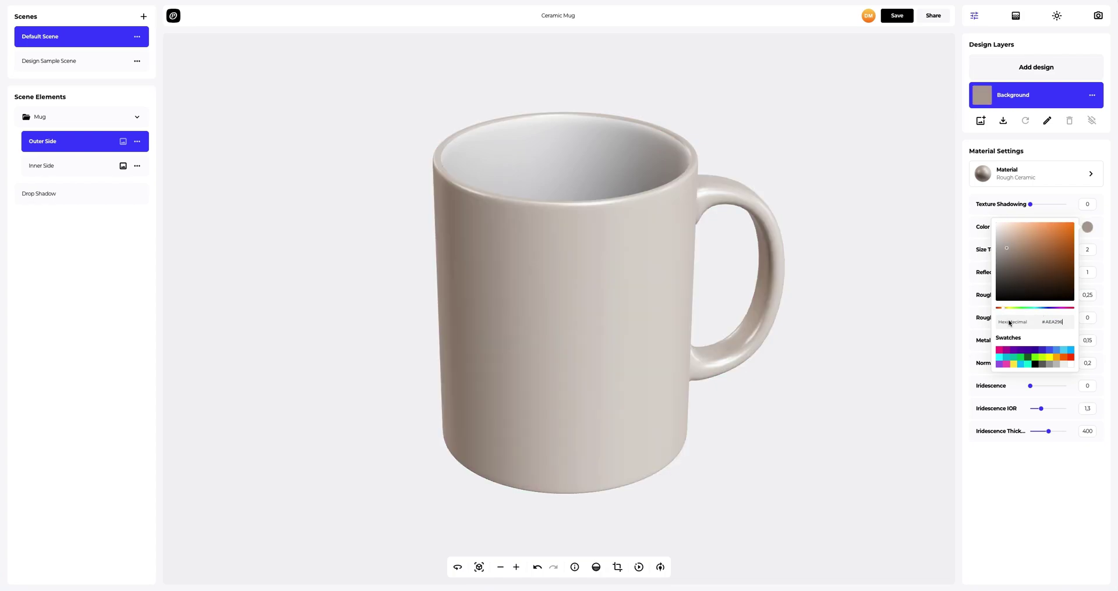
{"action": "left_click", "coordinate": [969, 321]}
Add texture shadowing, make the texture finest, lower roughness slightly and add matte roughness texture.
{"action": "left_click_drag", "start_coordinate": [1030, 205], "coordinate": [1042, 205]}
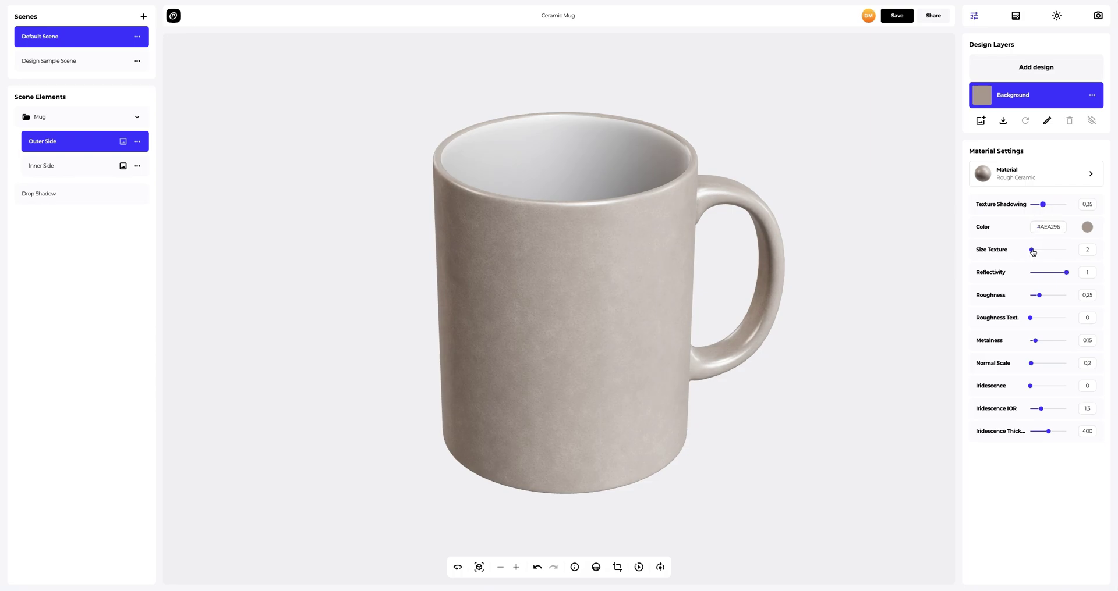
{"action": "left_click_drag", "start_coordinate": [1032, 251], "coordinate": [1073, 253]}
{"action": "left_click_drag", "start_coordinate": [1039, 297], "coordinate": [1037, 297]}
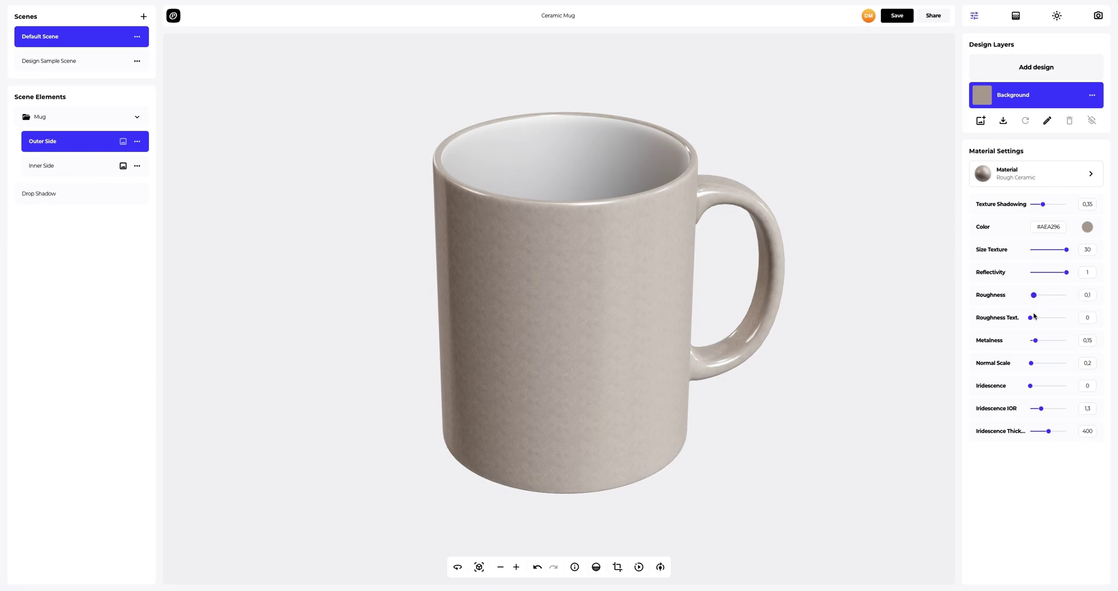
{"action": "mouse_move", "coordinate": [1031, 318]}
{"action": "left_mouse_down"}
{"action": "mouse_move", "coordinate": [1053, 318]}
{"action": "mouse_move", "coordinate": [1035, 365]}
{"action": "left_mouse_up"}
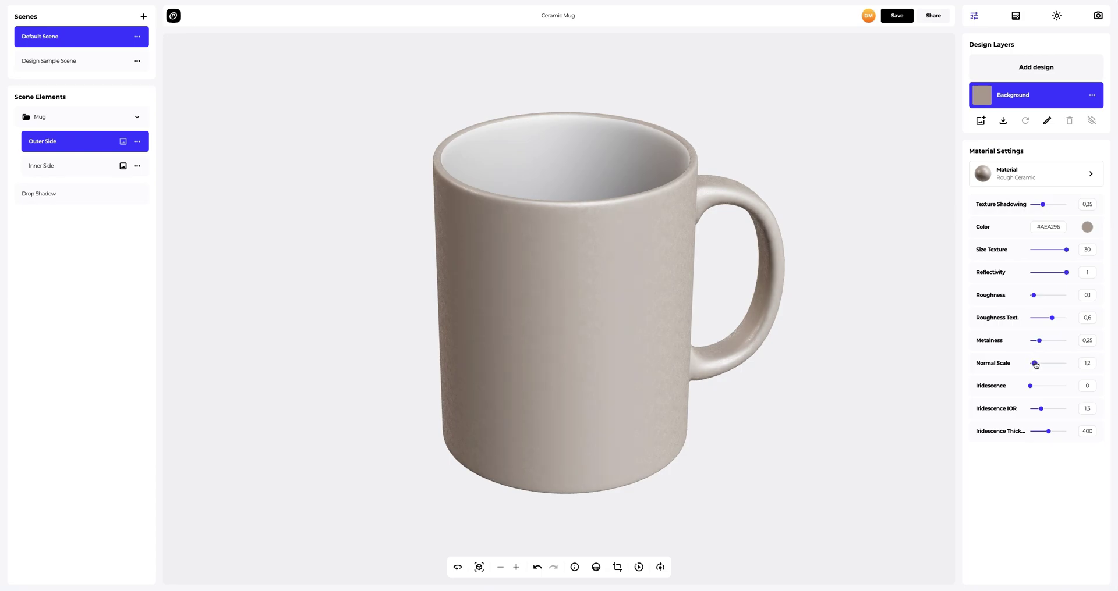
{"action": "mouse_move", "coordinate": [707, 289]}
{"action": "left_mouse_down"}
{"action": "mouse_move", "coordinate": [587, 219]}
{"action": "mouse_move", "coordinate": [499, 294]}
{"action": "mouse_move", "coordinate": [430, 377]}
{"action": "mouse_move", "coordinate": [434, 368]}
{"action": "left_mouse_up"}
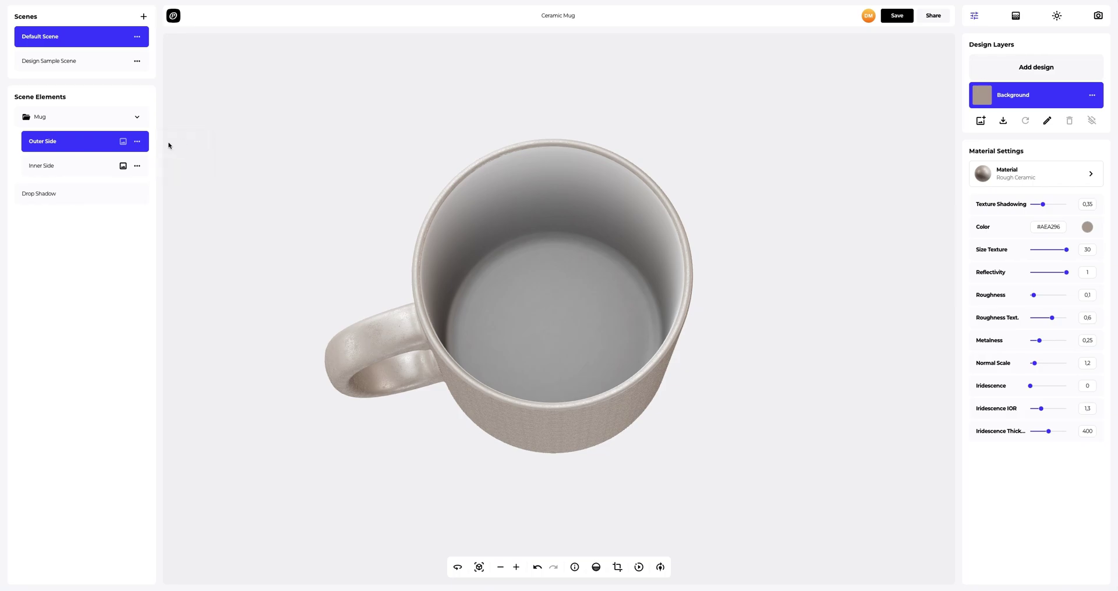
Paste the outer side's copied material onto the inner side and lower its texture size to 4.5.
{"action": "left_click", "coordinate": [57, 173]}
{"action": "left_click", "coordinate": [138, 167]}
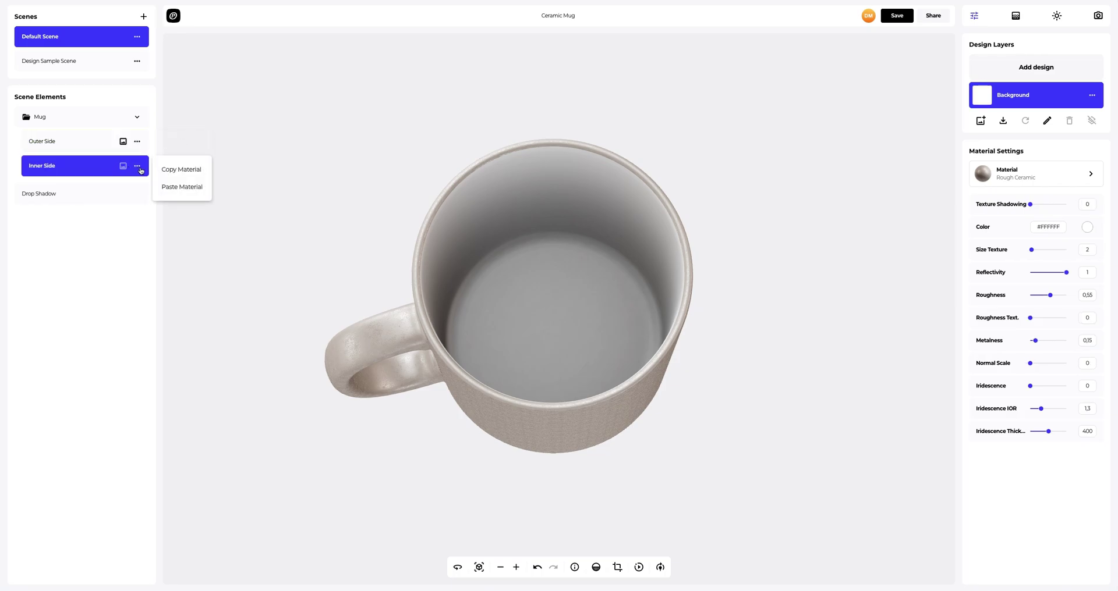
{"action": "left_click", "coordinate": [170, 187]}
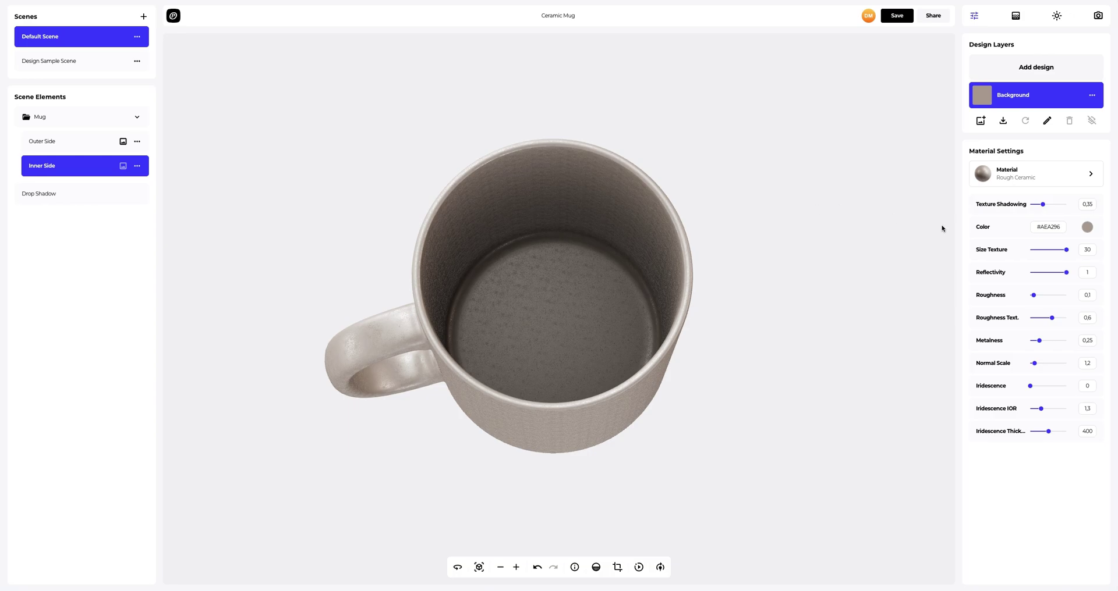
{"action": "left_click_drag", "start_coordinate": [1067, 251], "coordinate": [1034, 252]}
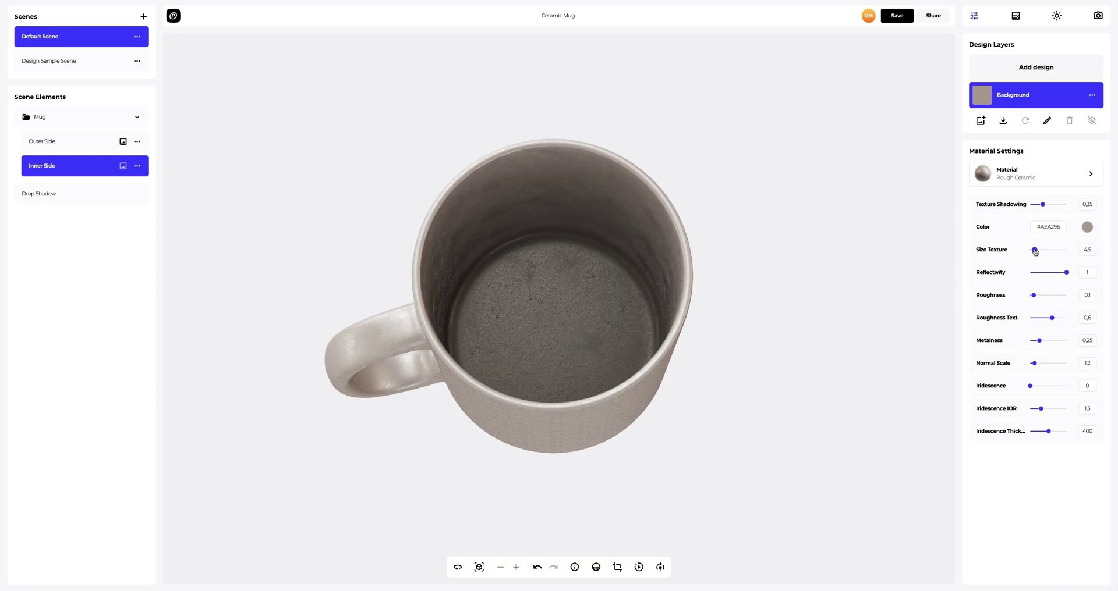
{"action": "left_click_drag", "start_coordinate": [572, 265], "coordinate": [508, 201]}
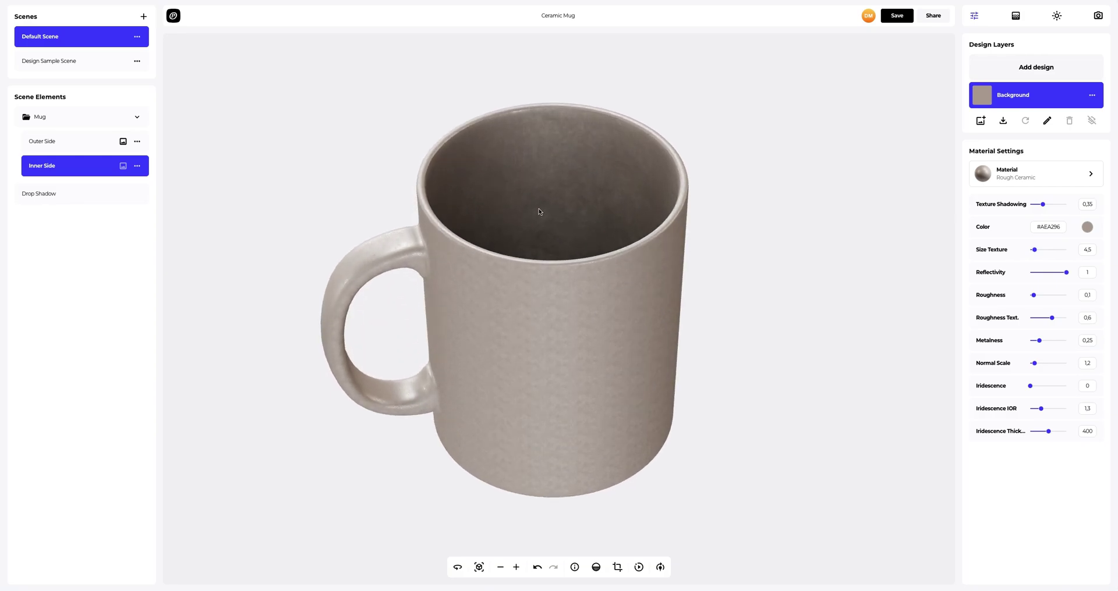
{"action": "left_click_drag", "start_coordinate": [327, 196], "coordinate": [272, 178]}
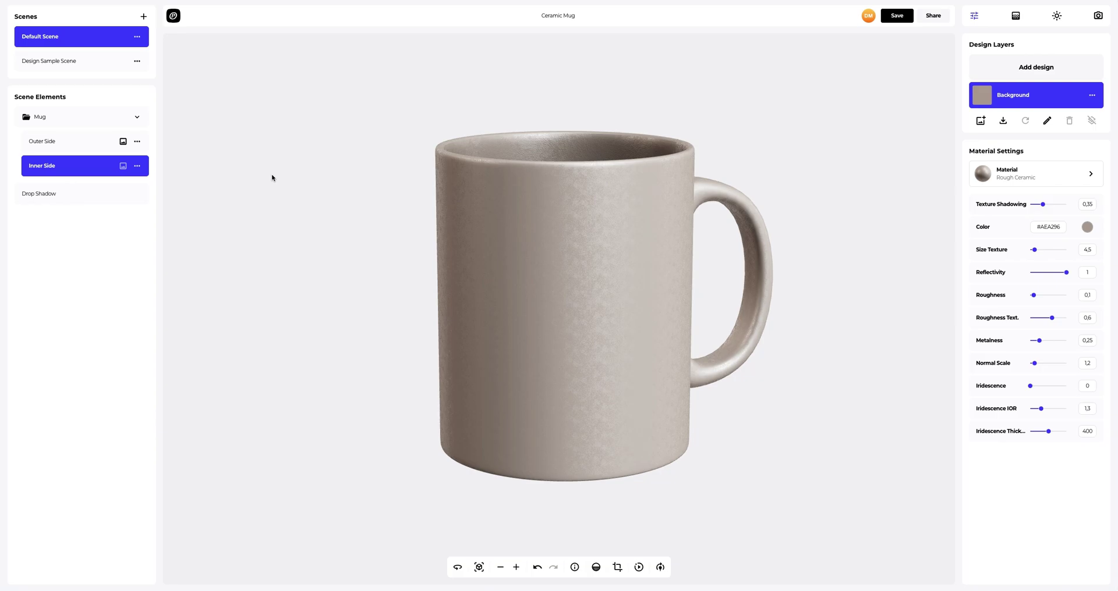
Reselect Outer Side and add Outer.png from the Mug folder as its design.
{"action": "left_click", "coordinate": [64, 141]}
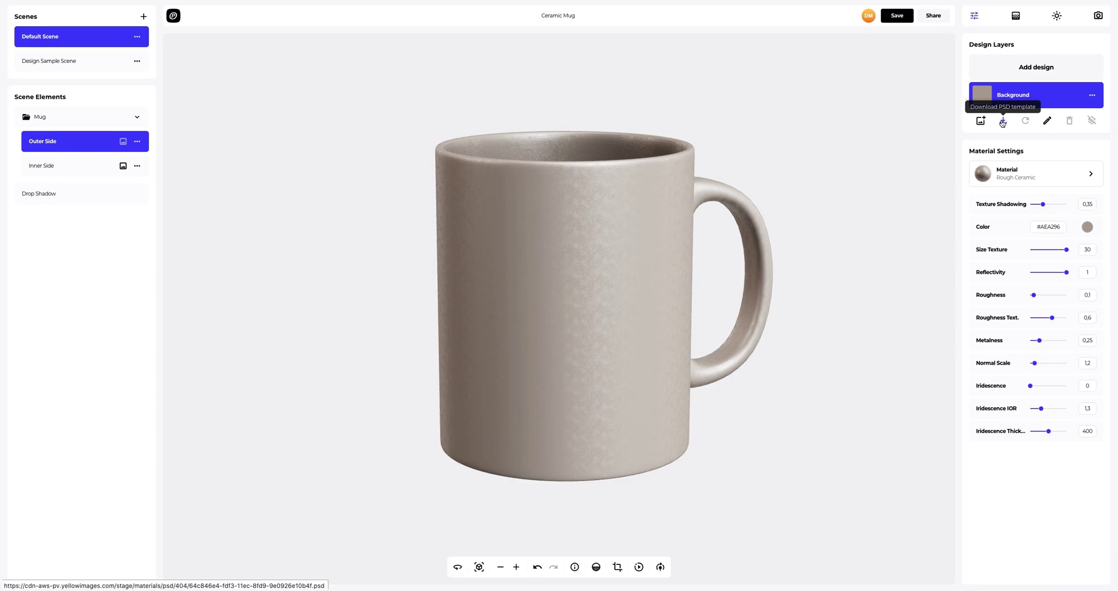
{"action": "left_click", "coordinate": [1037, 68]}
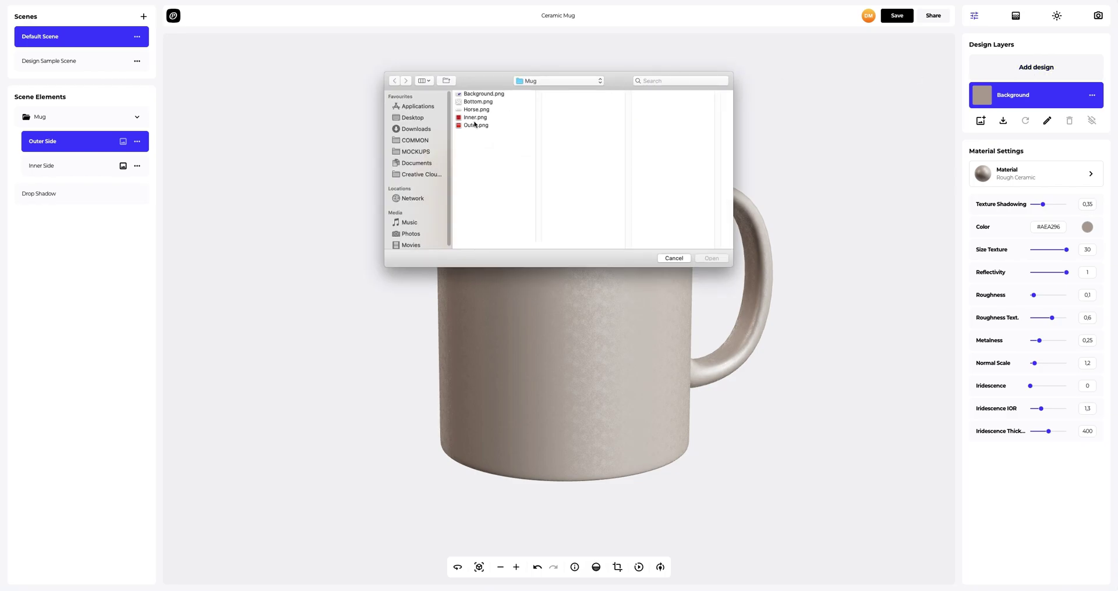
{"action": "left_click", "coordinate": [471, 126]}
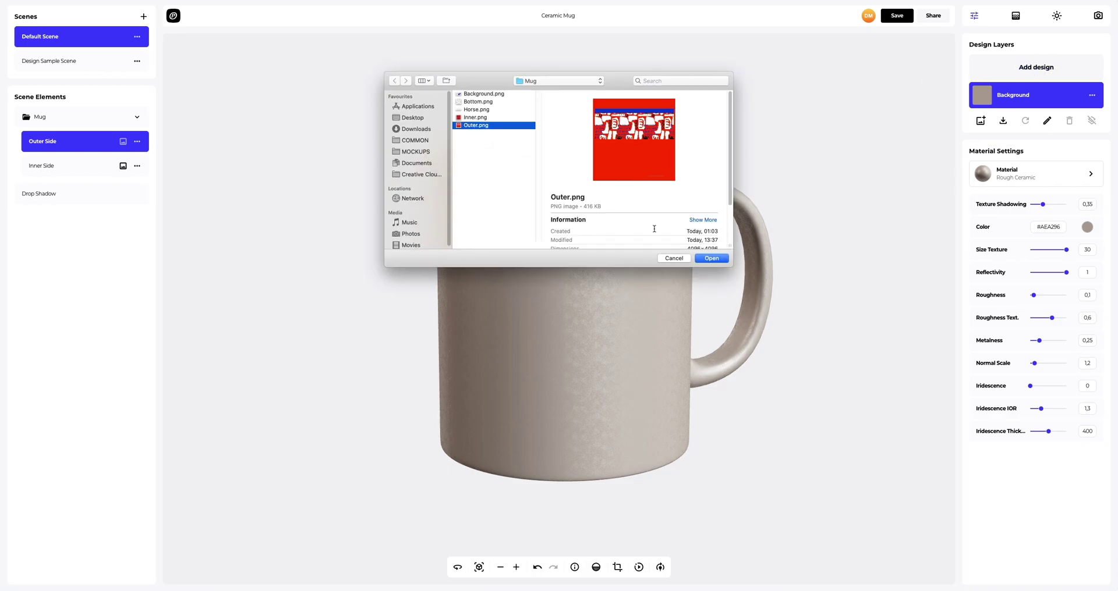
{"action": "left_click", "coordinate": [711, 259]}
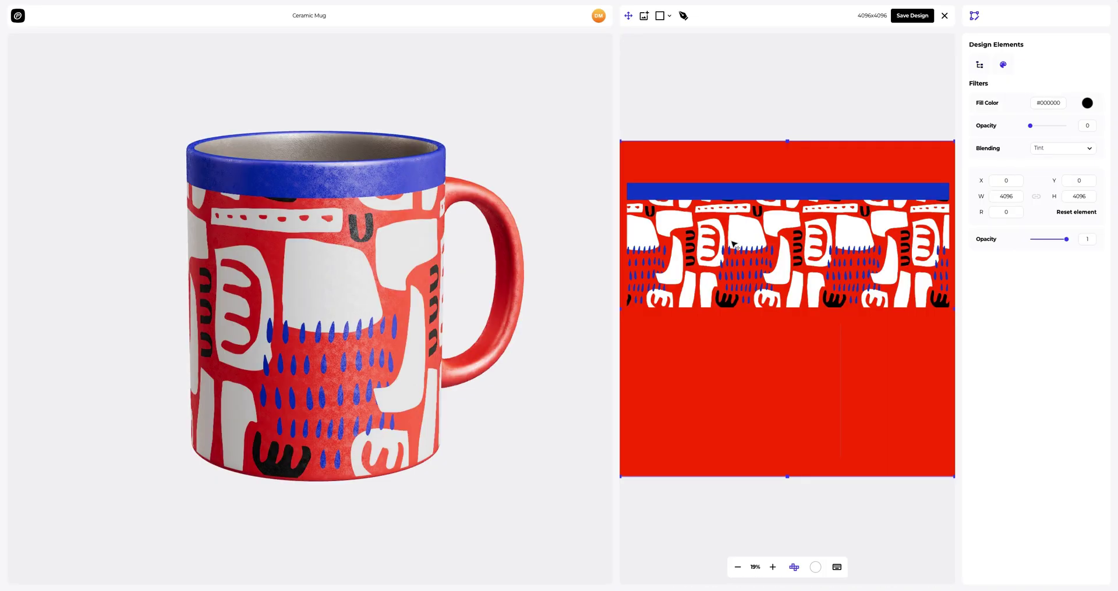
Position the Outer.png pattern at X 0, checking alignment via opacity, and save the design.
{"action": "mouse_move", "coordinate": [738, 241]}
{"action": "left_mouse_down"}
{"action": "mouse_move", "coordinate": [738, 252]}
{"action": "mouse_move", "coordinate": [737, 236]}
{"action": "left_mouse_up"}
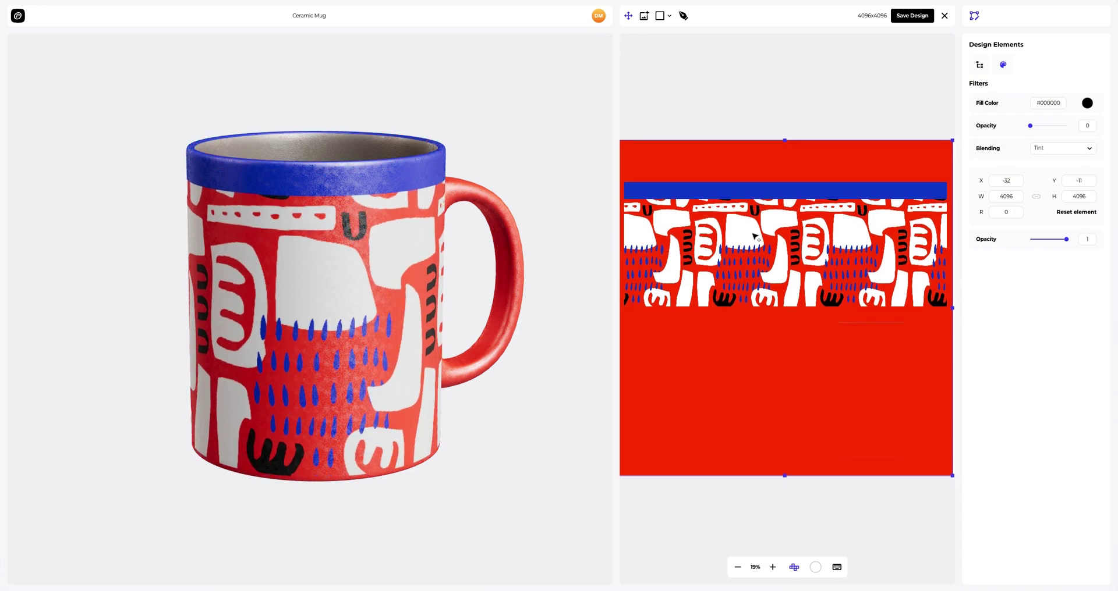
{"action": "left_click_drag", "start_coordinate": [1068, 240], "coordinate": [1041, 240]}
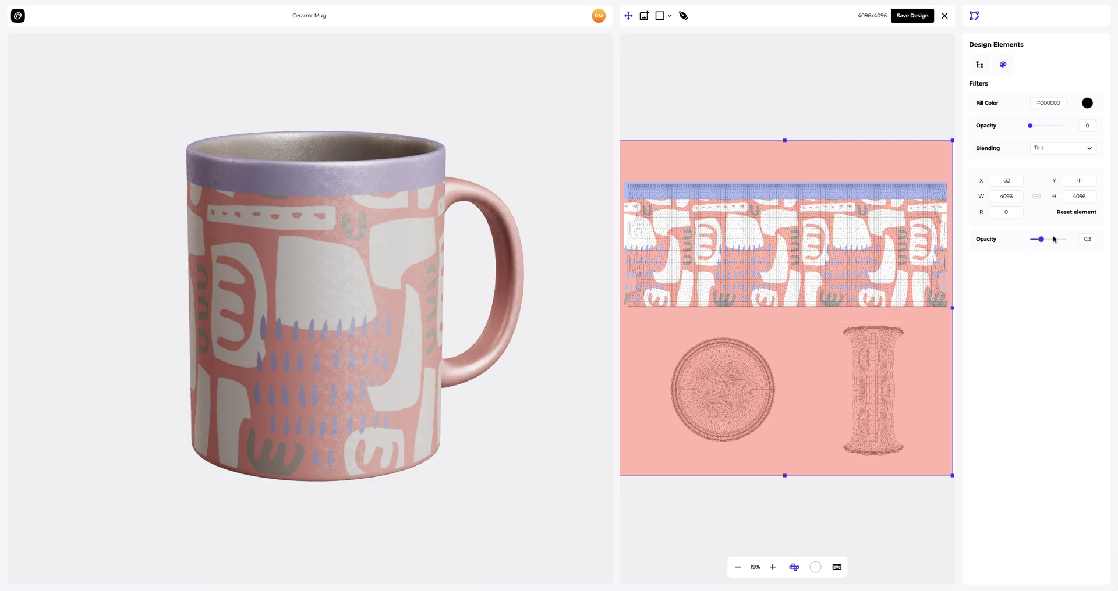
{"action": "left_click_drag", "start_coordinate": [1056, 239], "coordinate": [1071, 240]}
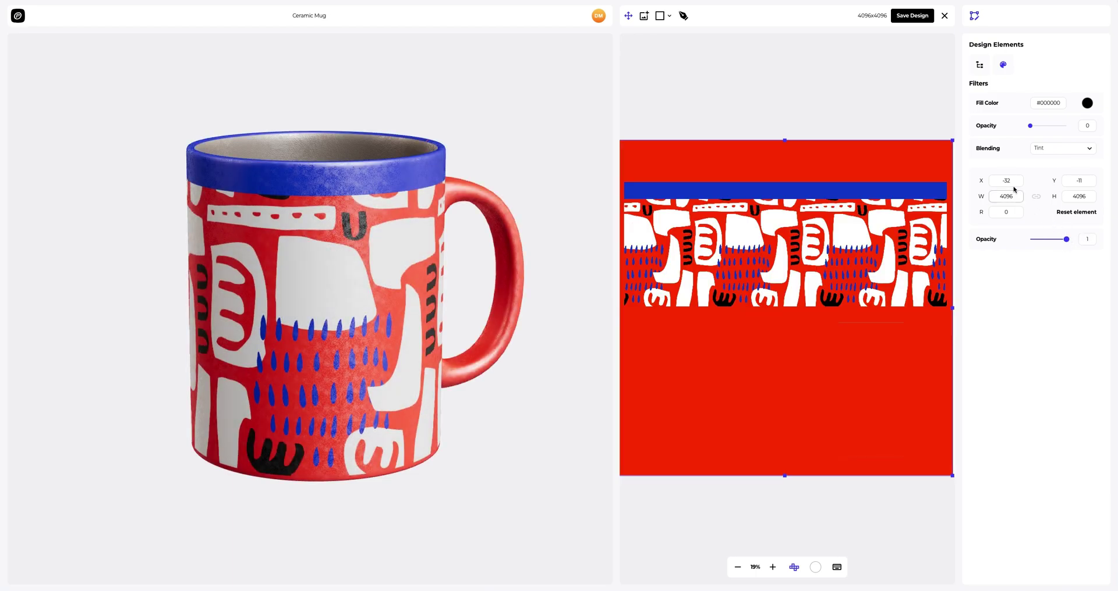
{"action": "double_click", "coordinate": [996, 181]}
{"action": "type", "text": "00"}
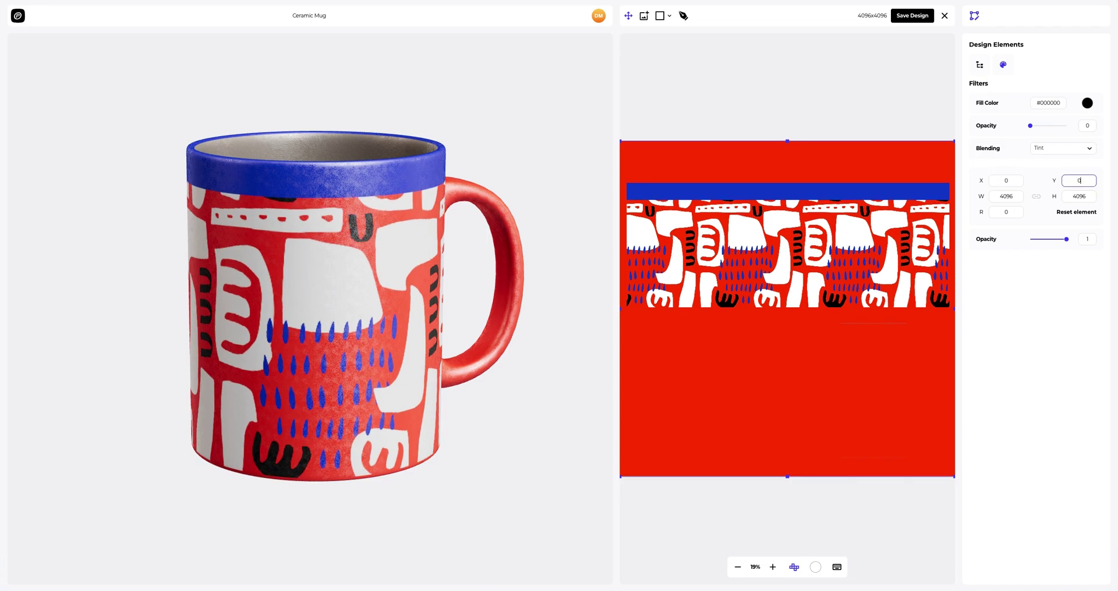
{"action": "left_click", "coordinate": [930, 18]}
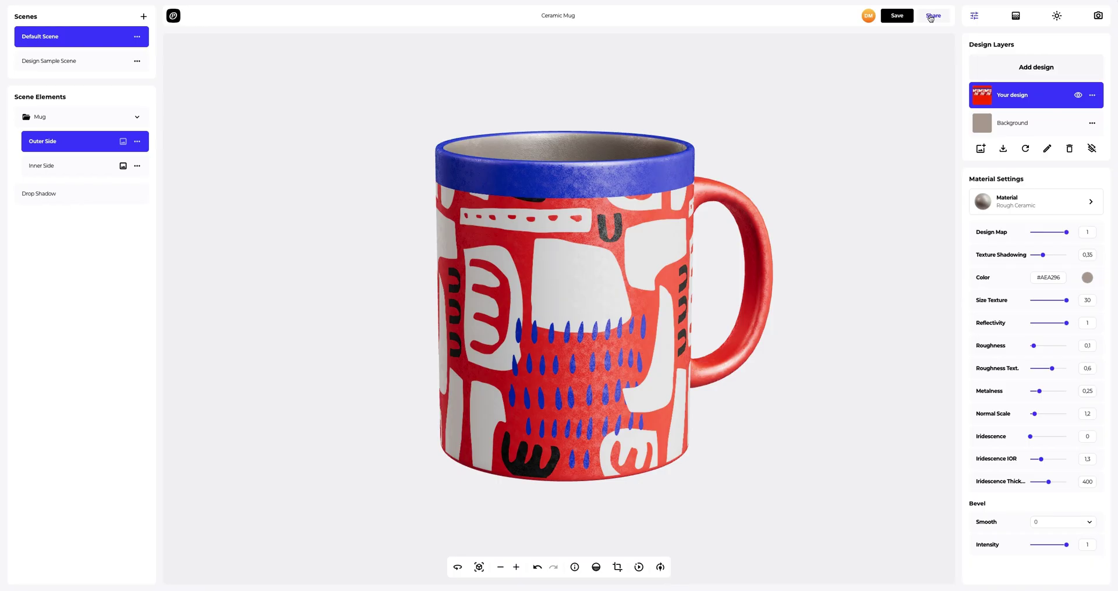
{"action": "mouse_move", "coordinate": [446, 270]}
{"action": "left_mouse_down"}
{"action": "mouse_move", "coordinate": [716, 275]}
{"action": "mouse_move", "coordinate": [425, 263]}
{"action": "left_mouse_up"}
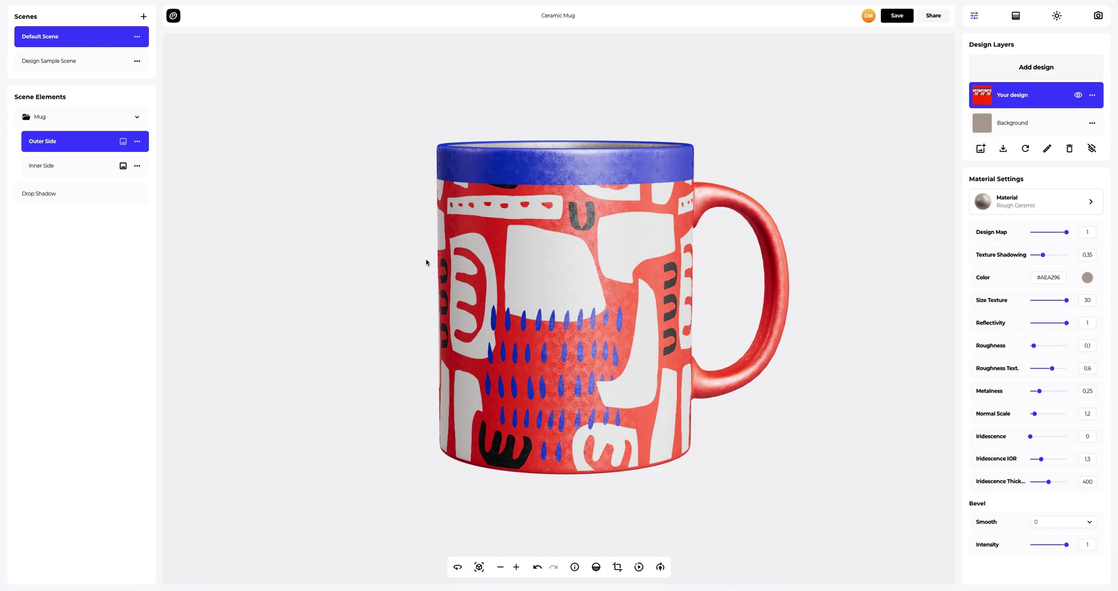
Add Horse.png and drag its horse strip onto the top rim band.
{"action": "left_click", "coordinate": [1032, 72]}
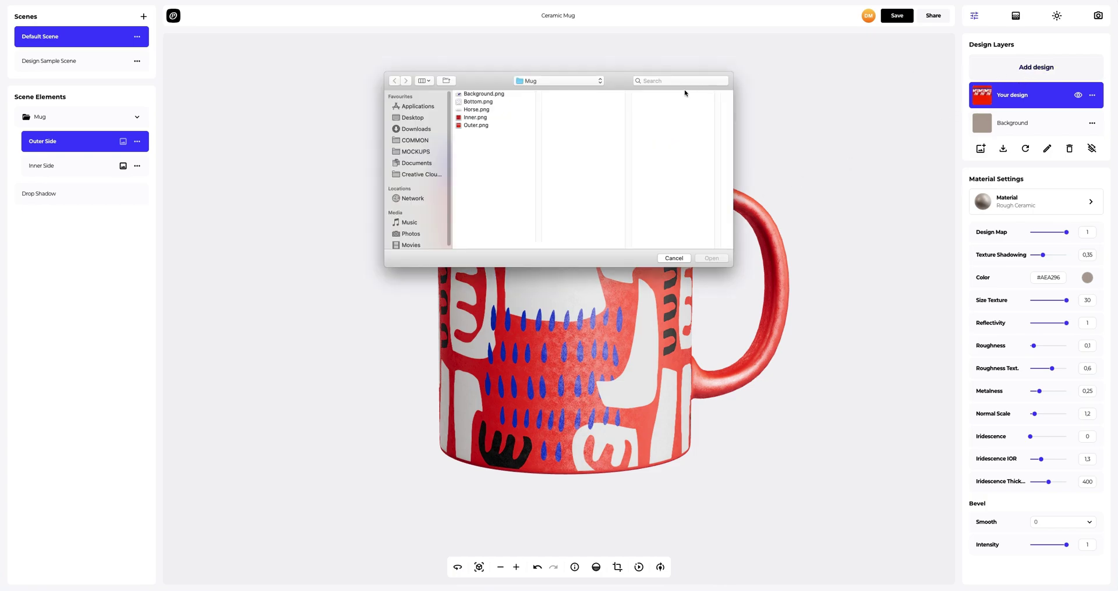
{"action": "left_click", "coordinate": [476, 109]}
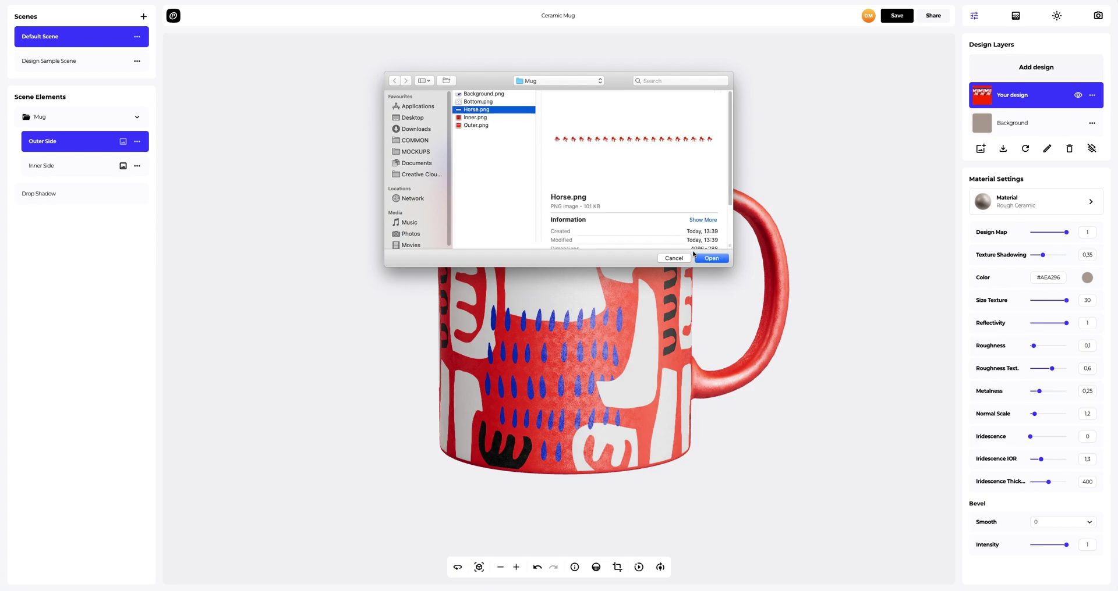
{"action": "left_click", "coordinate": [698, 257]}
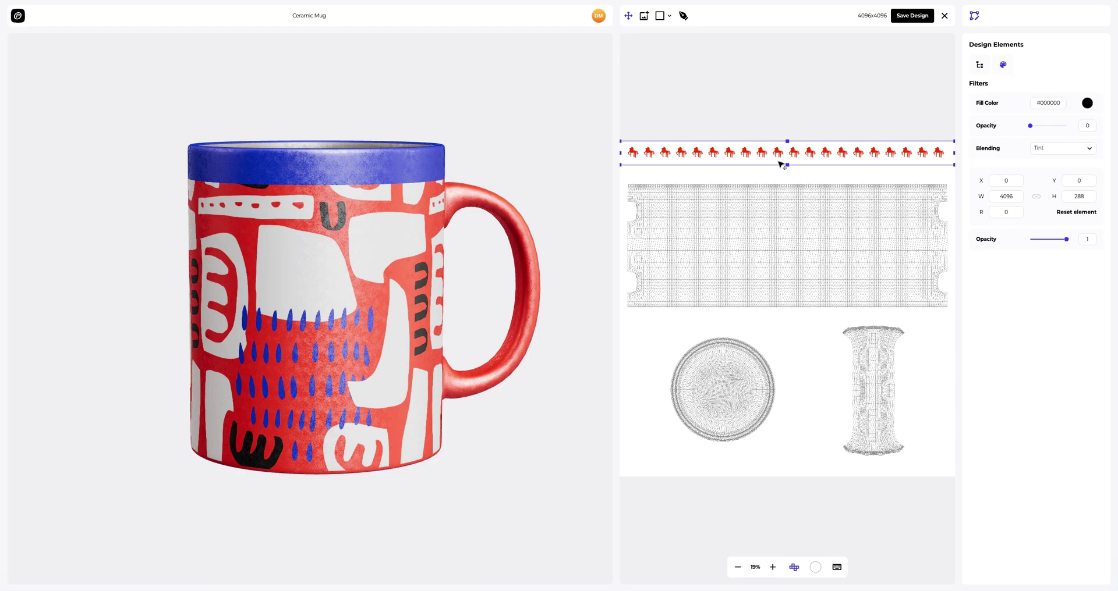
{"action": "left_click_drag", "start_coordinate": [780, 154], "coordinate": [780, 196]}
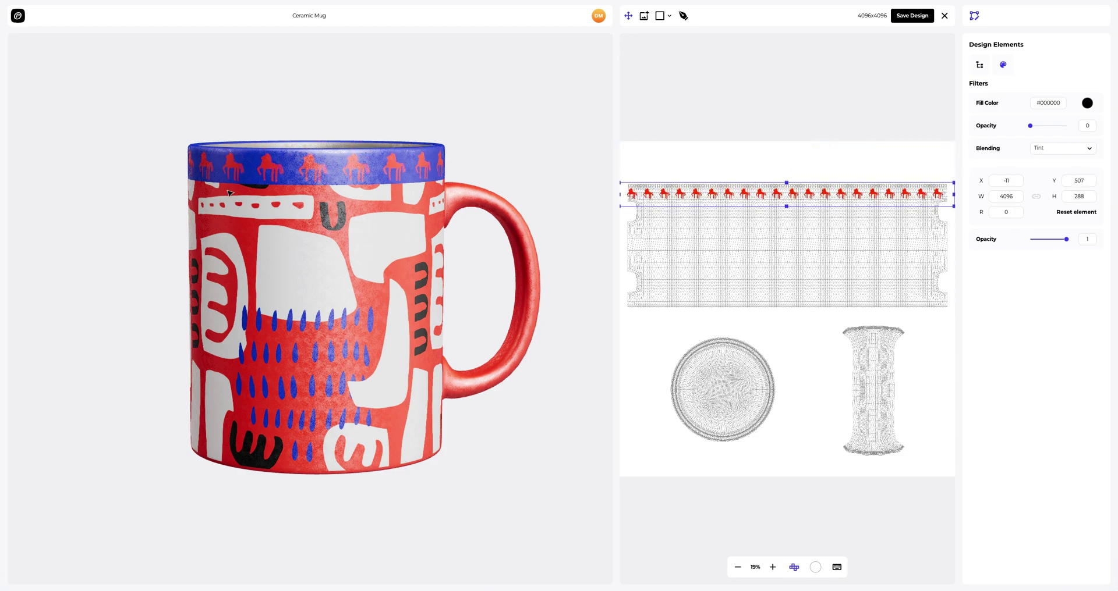
{"action": "mouse_move", "coordinate": [274, 194]}
{"action": "left_mouse_down"}
{"action": "mouse_move", "coordinate": [390, 144]}
{"action": "mouse_move", "coordinate": [349, 220]}
{"action": "left_mouse_up"}
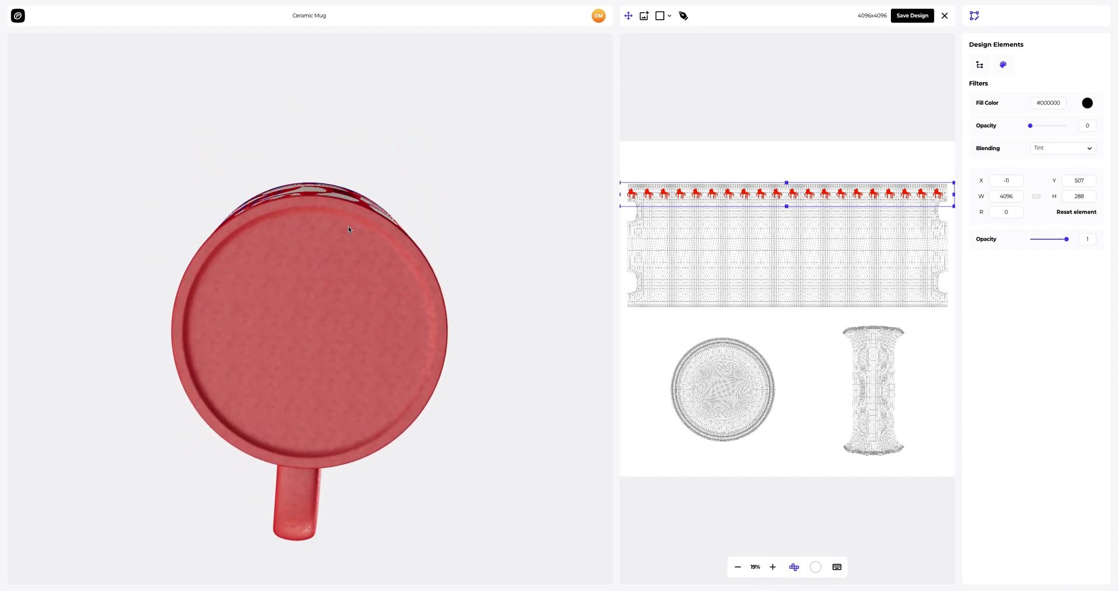
Add Bottom.png and move its blue horses onto the circular base panel.
{"action": "left_click", "coordinate": [643, 16]}
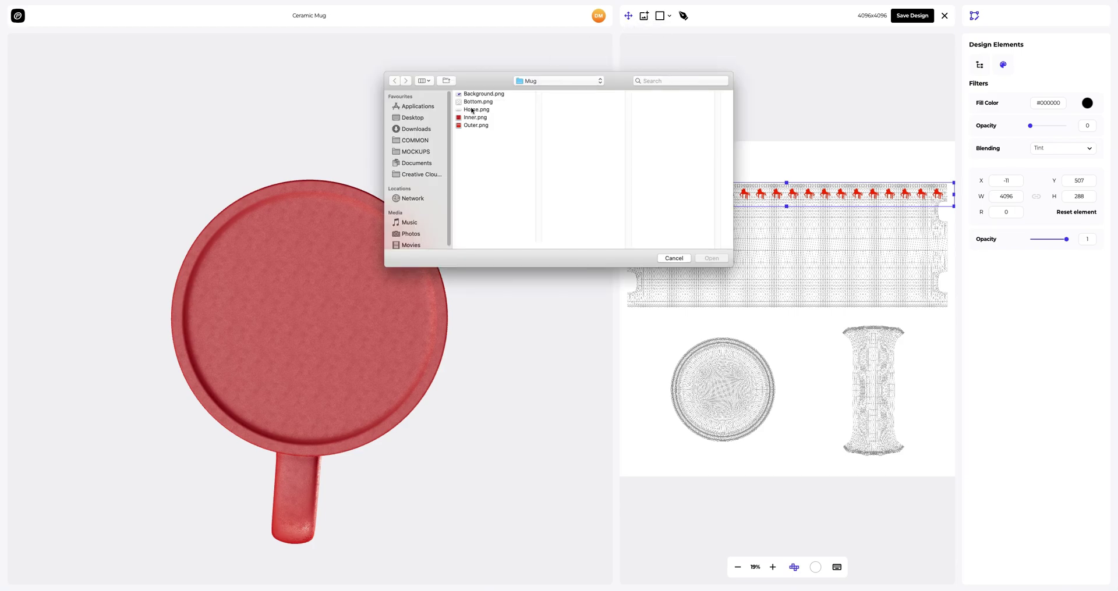
{"action": "left_click", "coordinate": [468, 102]}
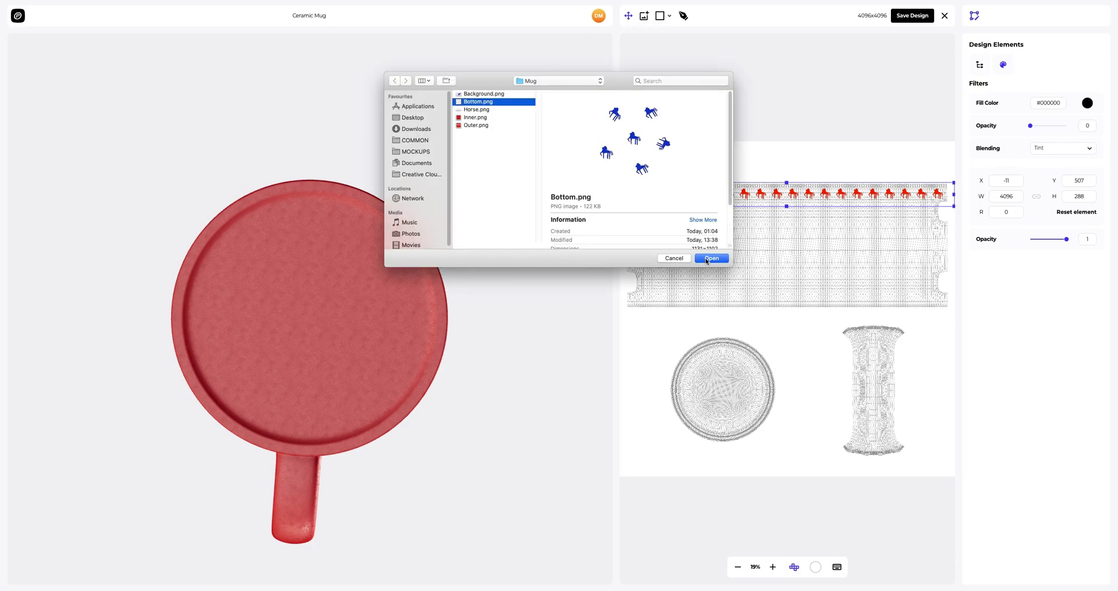
{"action": "left_click", "coordinate": [706, 259]}
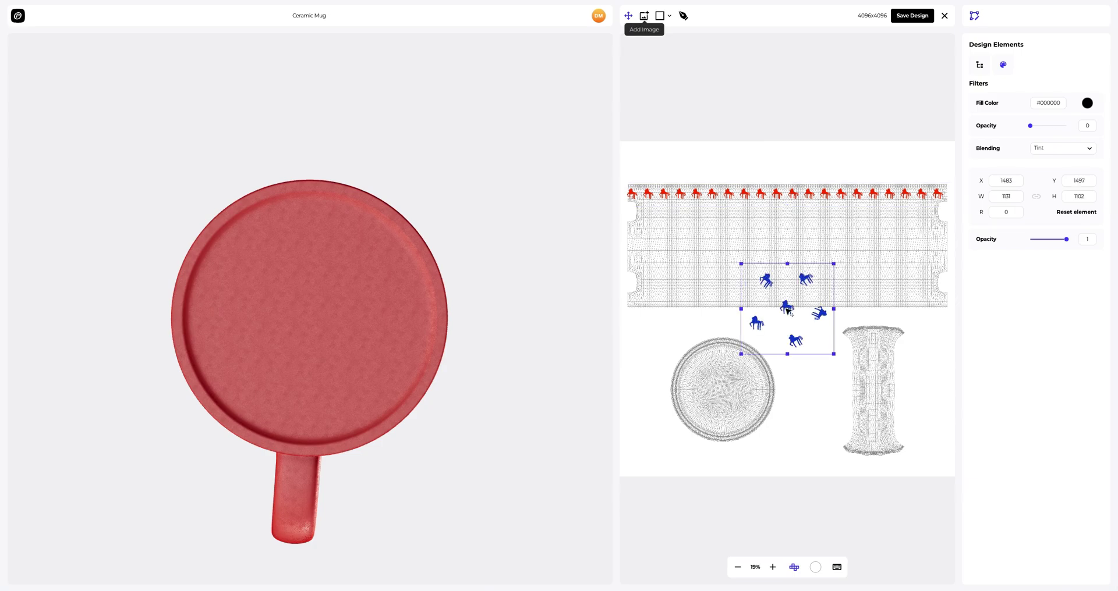
{"action": "left_click_drag", "start_coordinate": [785, 310], "coordinate": [724, 391]}
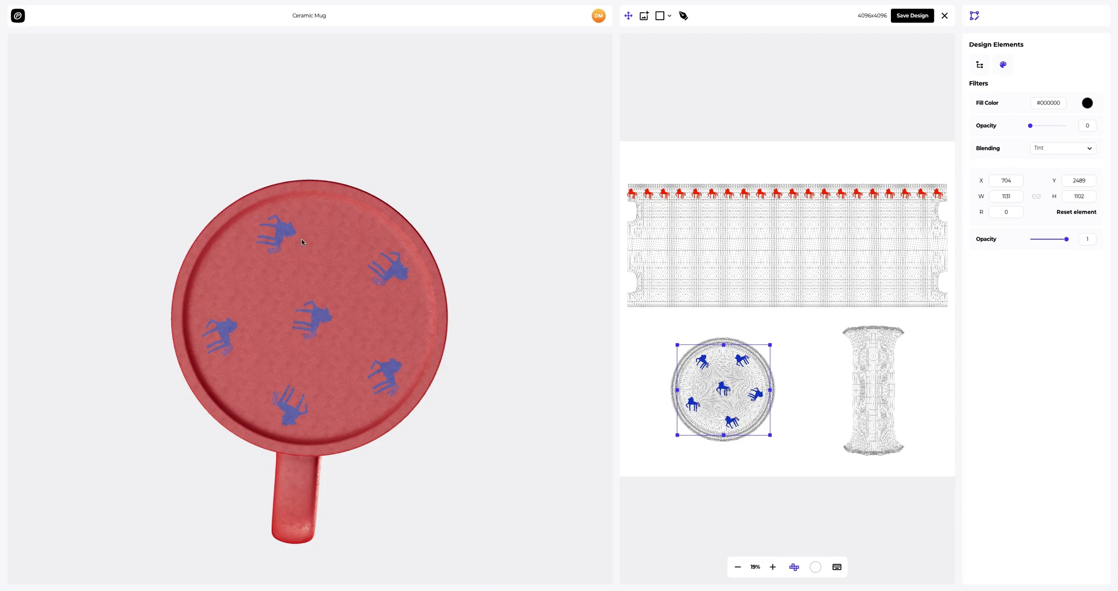
{"action": "mouse_move", "coordinate": [319, 306]}
{"action": "left_mouse_down"}
{"action": "mouse_move", "coordinate": [220, 381]}
{"action": "mouse_move", "coordinate": [174, 387]}
{"action": "left_mouse_up"}
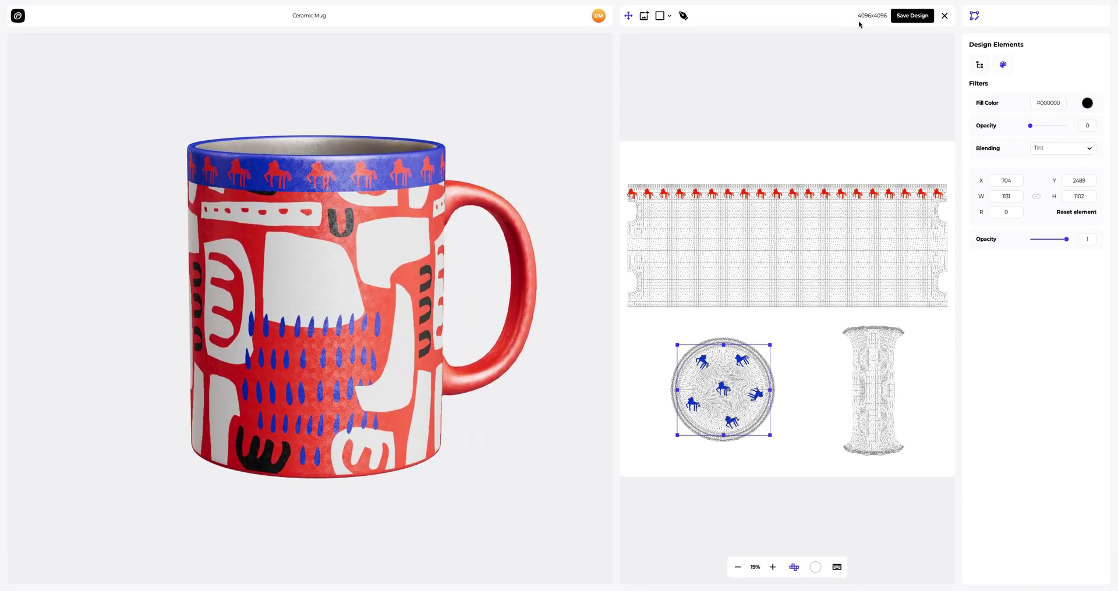
Save the horse design and orbit to look down into the mug.
{"action": "left_click", "coordinate": [920, 18]}
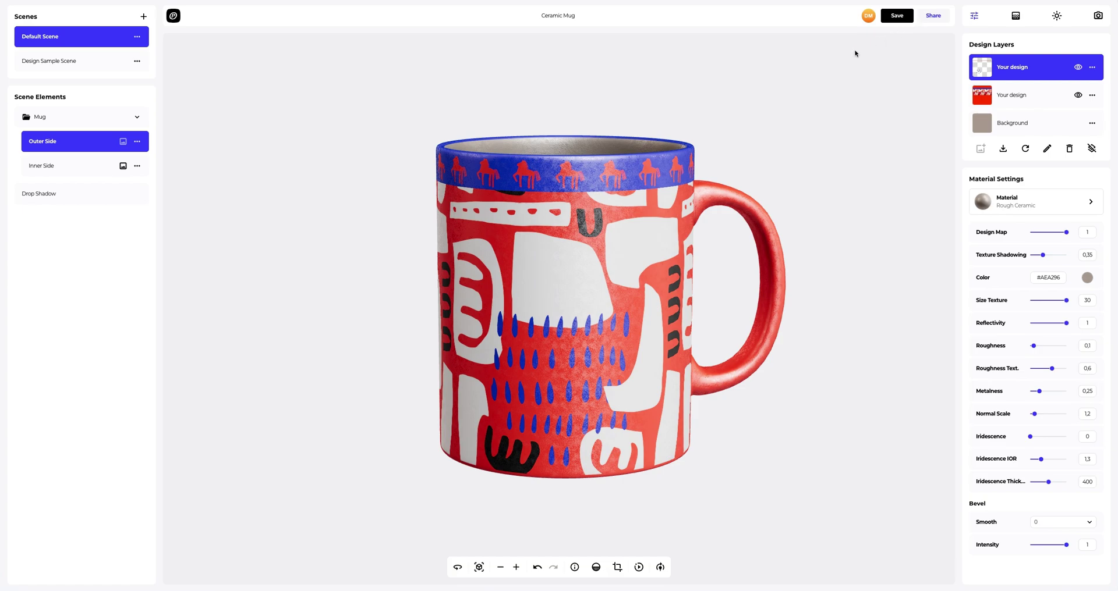
{"action": "mouse_move", "coordinate": [658, 117]}
{"action": "left_mouse_down"}
{"action": "mouse_move", "coordinate": [540, 243]}
{"action": "mouse_move", "coordinate": [537, 269]}
{"action": "left_mouse_up"}
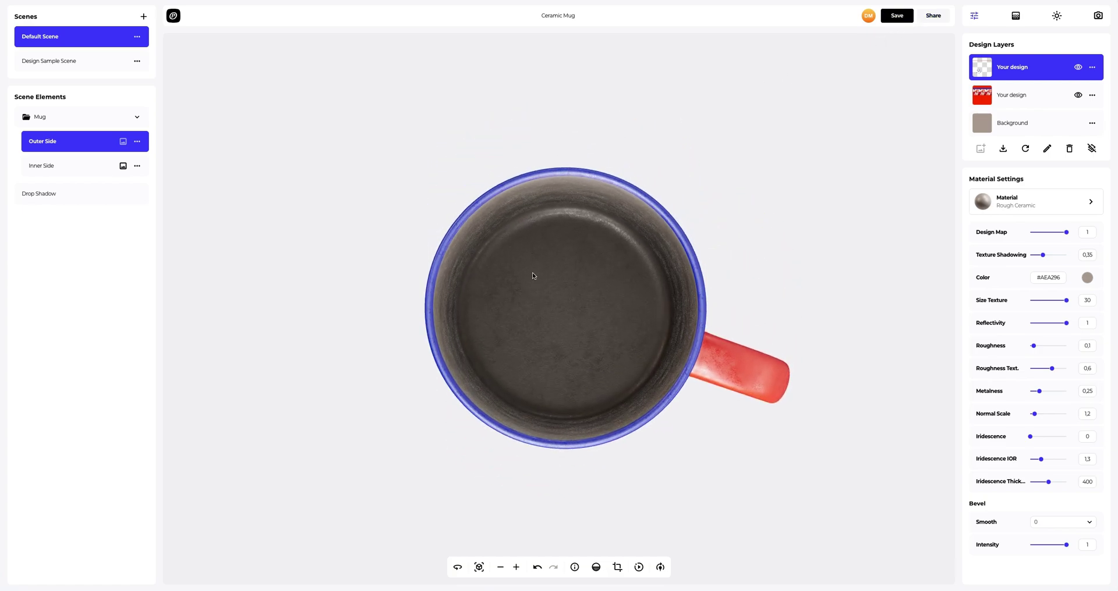
Load Inner.png as the Inner Side design and save it to the scene.
{"action": "left_click", "coordinate": [50, 167]}
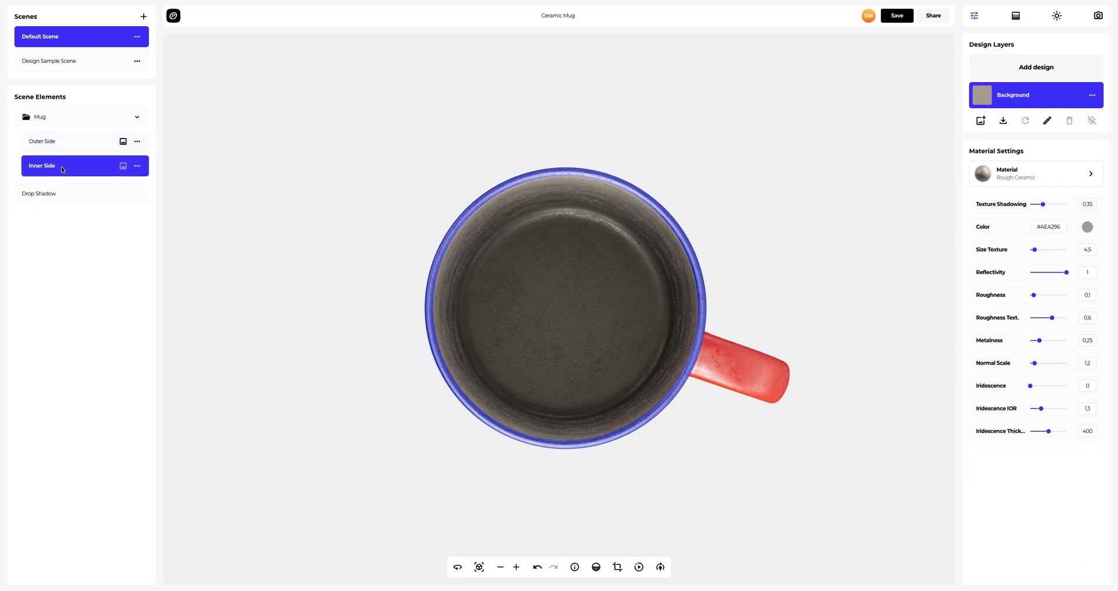
{"action": "left_click", "coordinate": [1029, 76]}
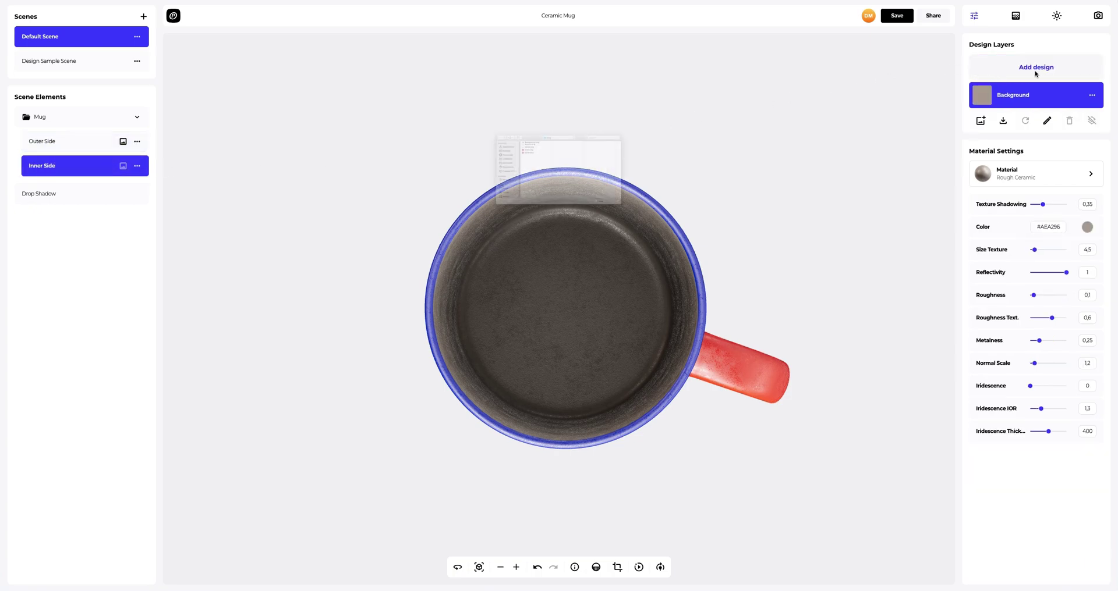
{"action": "left_click", "coordinate": [466, 117]}
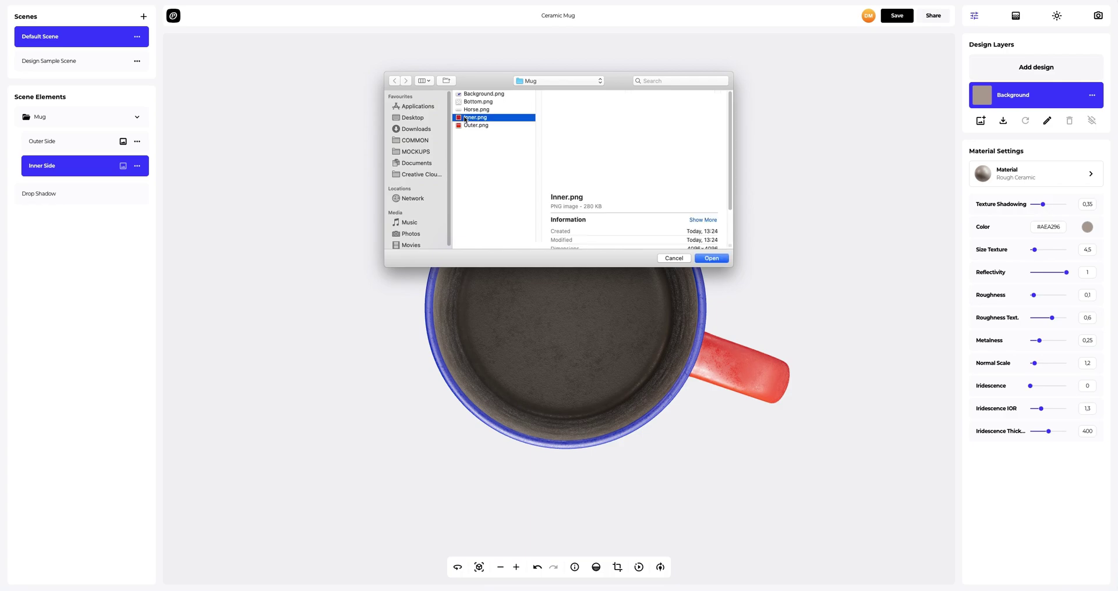
{"action": "left_click", "coordinate": [709, 259]}
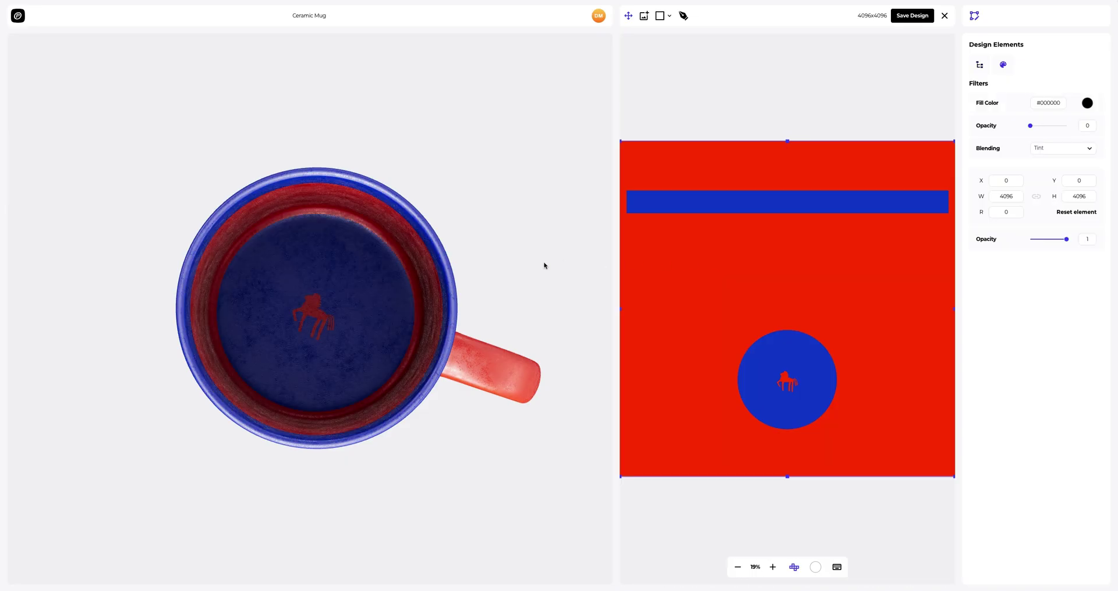
{"action": "left_click_drag", "start_coordinate": [393, 285], "coordinate": [396, 229]}
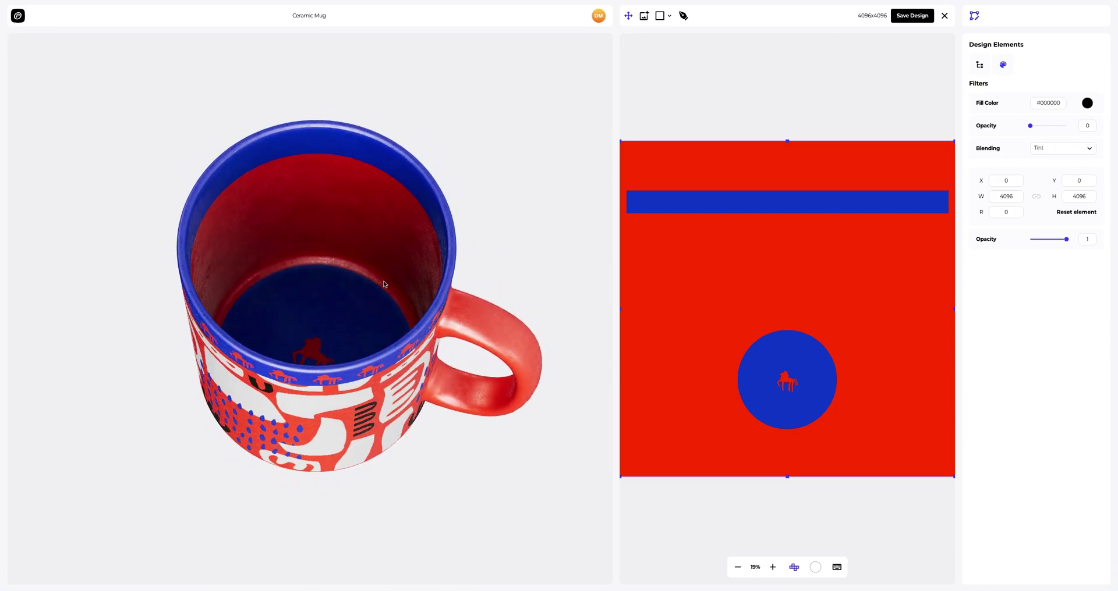
{"action": "left_click_drag", "start_coordinate": [384, 286], "coordinate": [395, 205]}
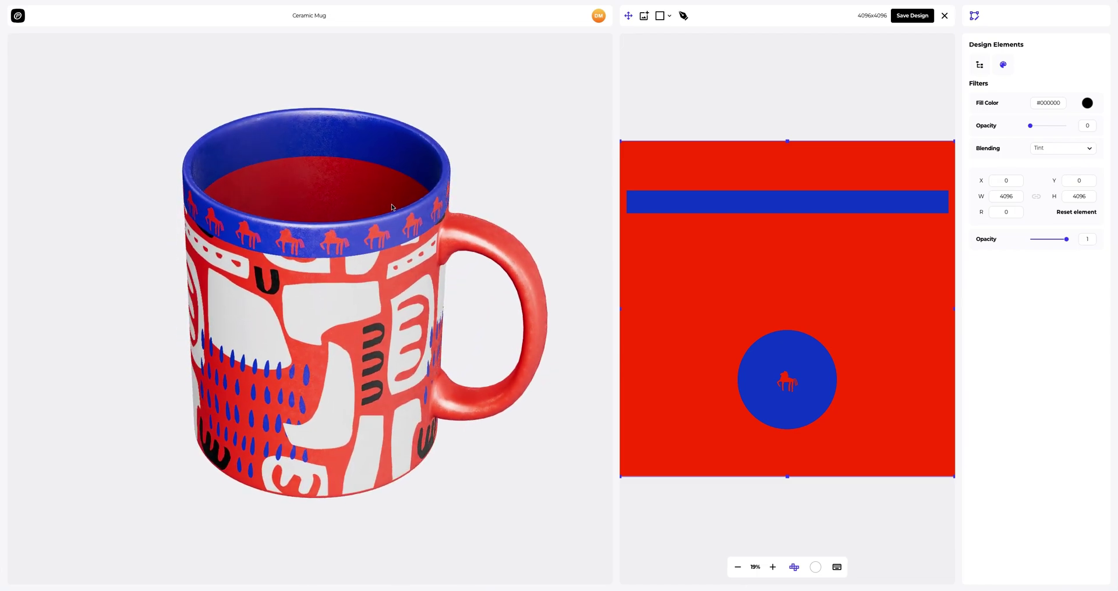
{"action": "left_click", "coordinate": [908, 17]}
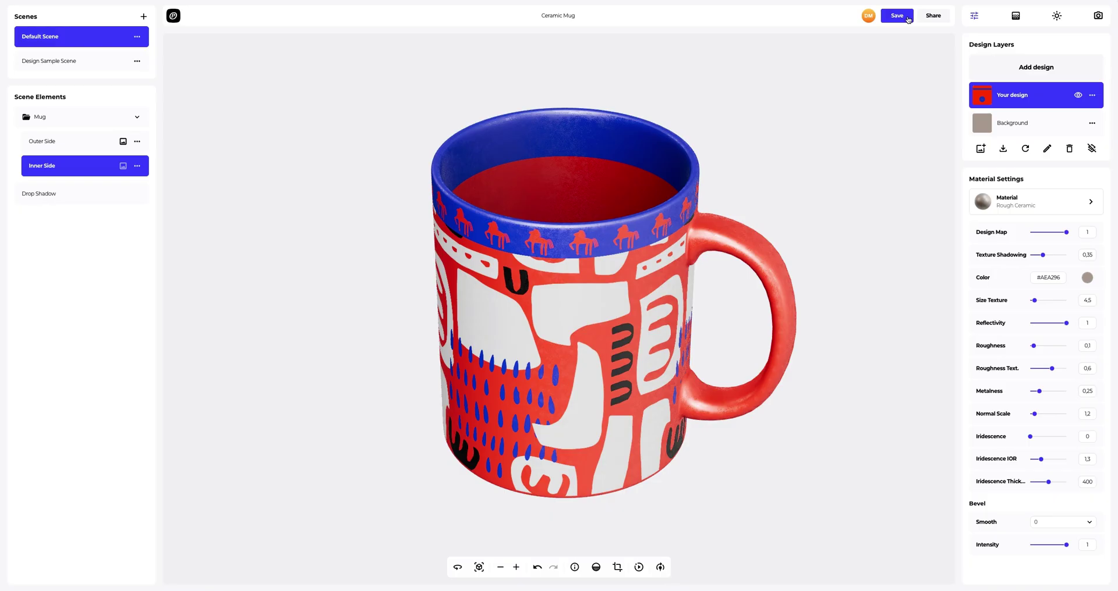
Give the mug interior Smudged Concrete with texture shadowing 0, texture size 1 and reflectivity 1.
{"action": "left_click_drag", "start_coordinate": [588, 169], "coordinate": [621, 248]}
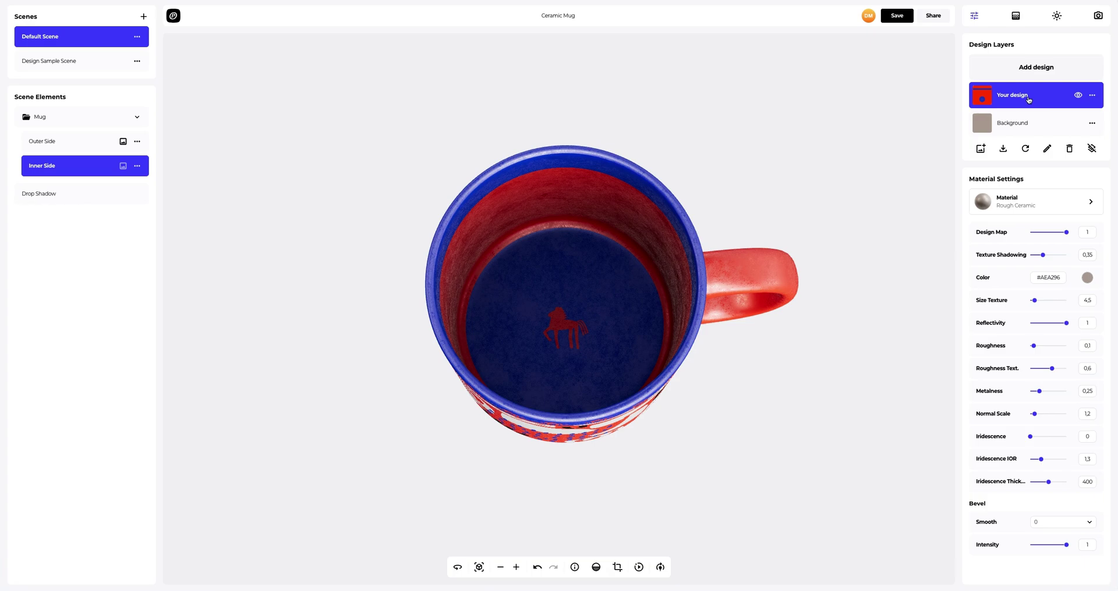
{"action": "left_click", "coordinate": [1019, 204]}
{"action": "left_click", "coordinate": [821, 245]}
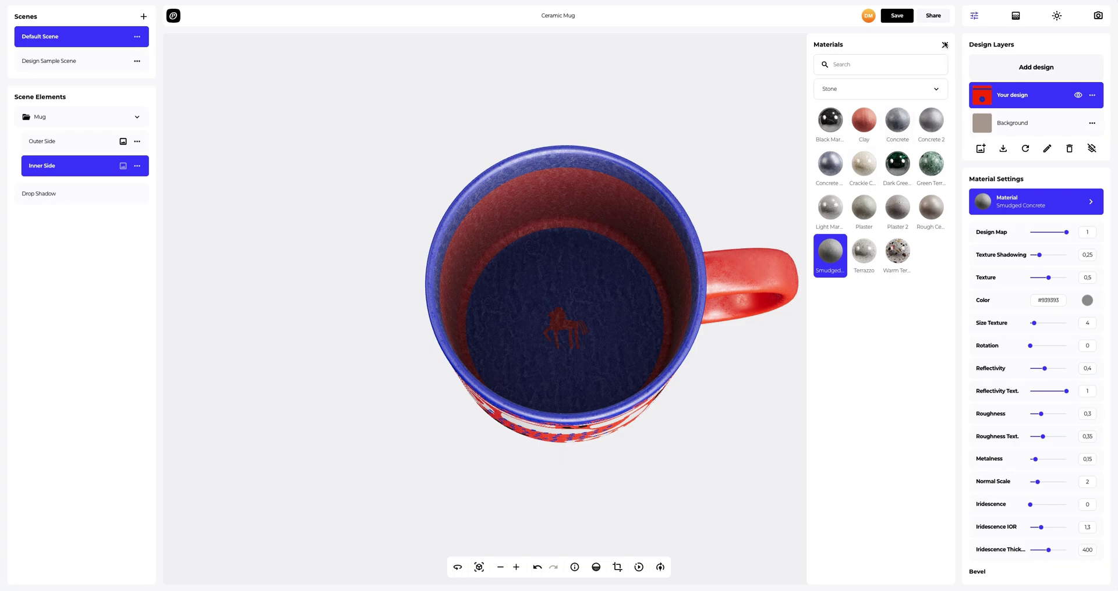
{"action": "left_click", "coordinate": [944, 46]}
{"action": "mouse_move", "coordinate": [1043, 254]}
{"action": "left_mouse_down"}
{"action": "mouse_move", "coordinate": [1018, 256]}
{"action": "mouse_move", "coordinate": [1042, 278]}
{"action": "left_mouse_up"}
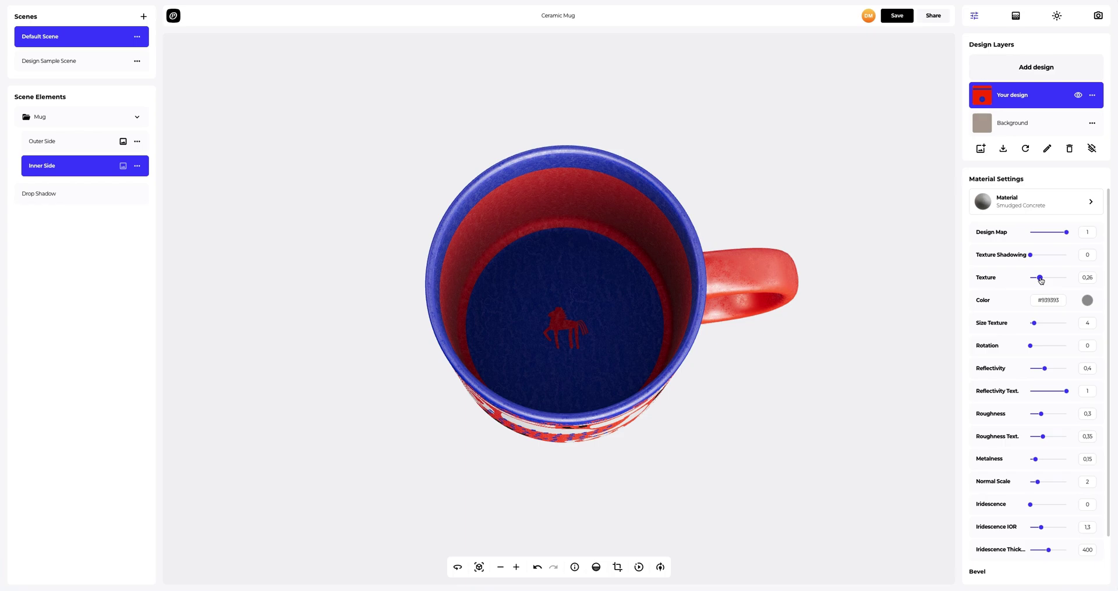
{"action": "left_click_drag", "start_coordinate": [1034, 322], "coordinate": [1028, 324]}
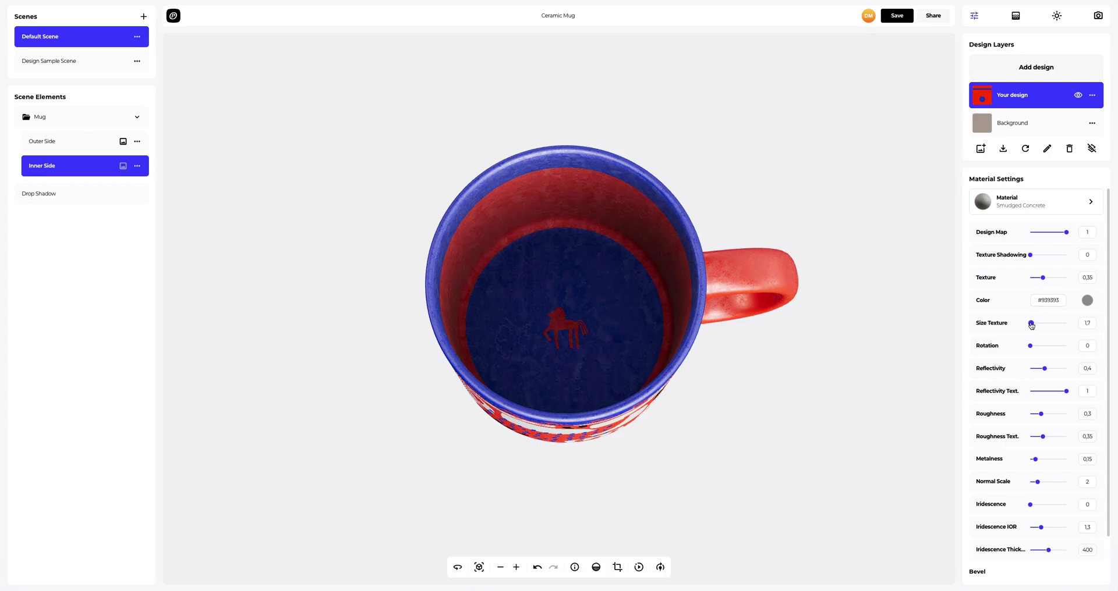
{"action": "left_click_drag", "start_coordinate": [1061, 368], "coordinate": [1092, 365]}
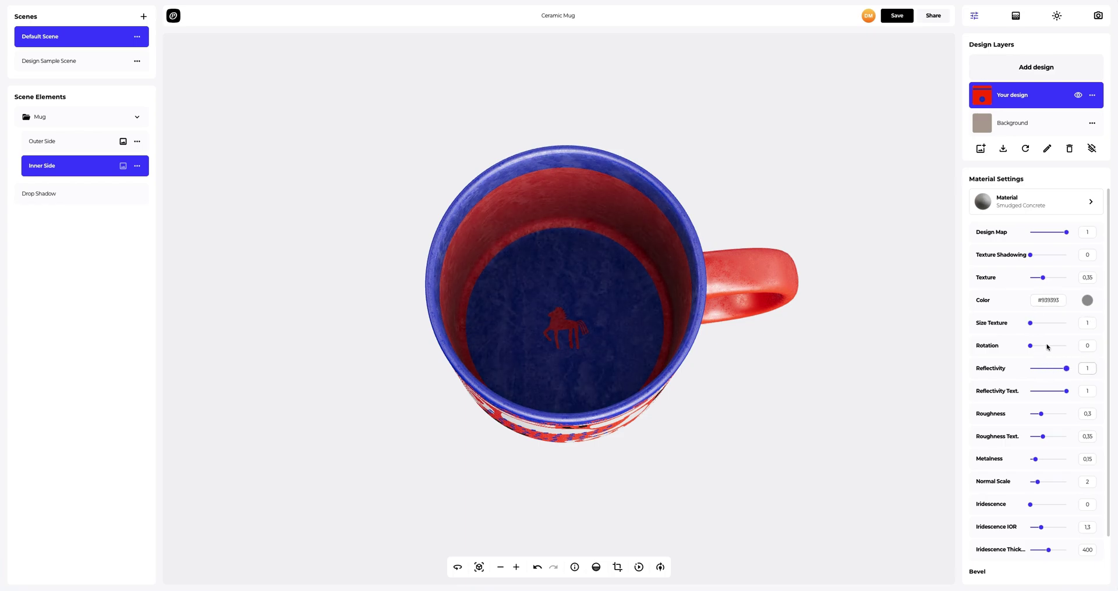
{"action": "mouse_move", "coordinate": [671, 278]}
{"action": "left_mouse_down"}
{"action": "mouse_move", "coordinate": [582, 181]}
{"action": "mouse_move", "coordinate": [439, 199]}
{"action": "mouse_move", "coordinate": [753, 188]}
{"action": "left_mouse_up"}
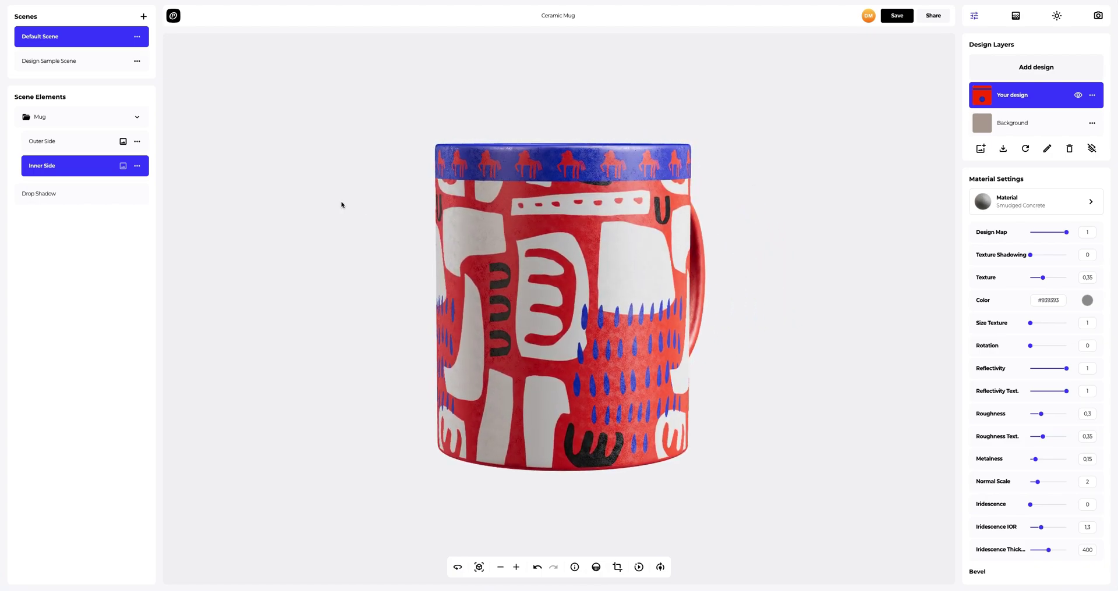
Select the mug's Outer Side element and orbit slightly to inspect its base.
{"action": "left_click", "coordinate": [57, 143]}
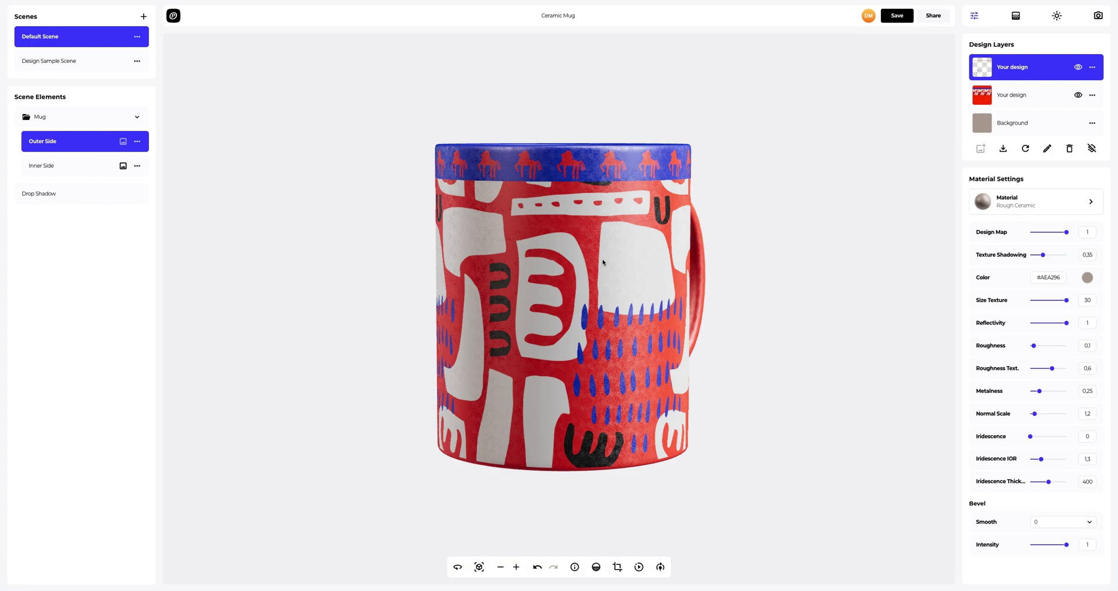
{"action": "mouse_move", "coordinate": [602, 262]}
{"action": "left_mouse_down"}
{"action": "mouse_move", "coordinate": [579, 178]}
{"action": "mouse_move", "coordinate": [604, 261]}
{"action": "left_mouse_up"}
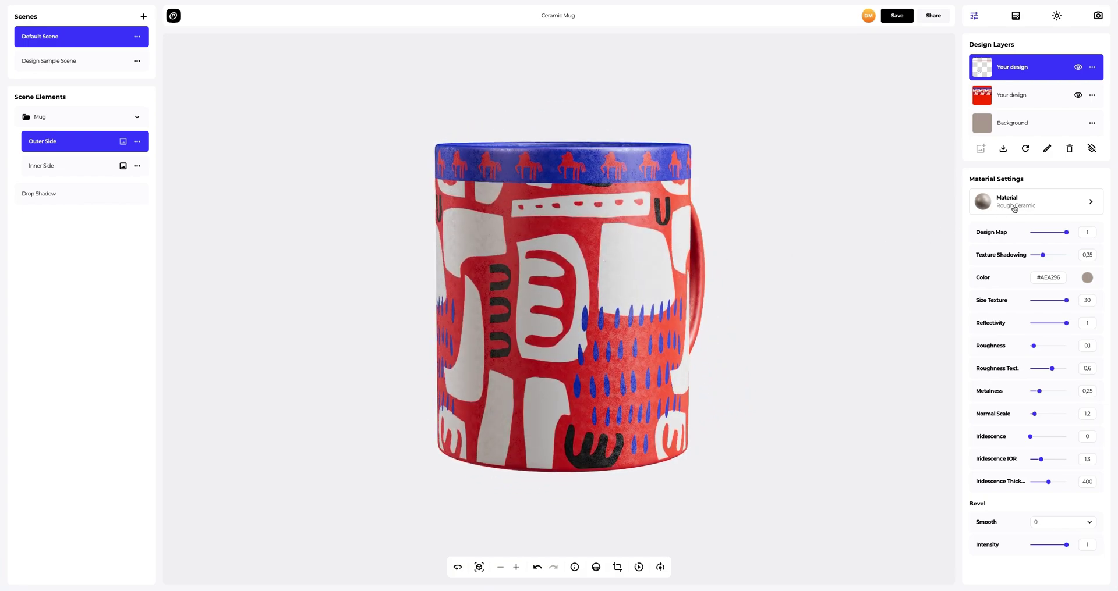
Apply the Metal material Crumpled Aluminium Foil to the horse-band layer.
{"action": "left_click", "coordinate": [1016, 208]}
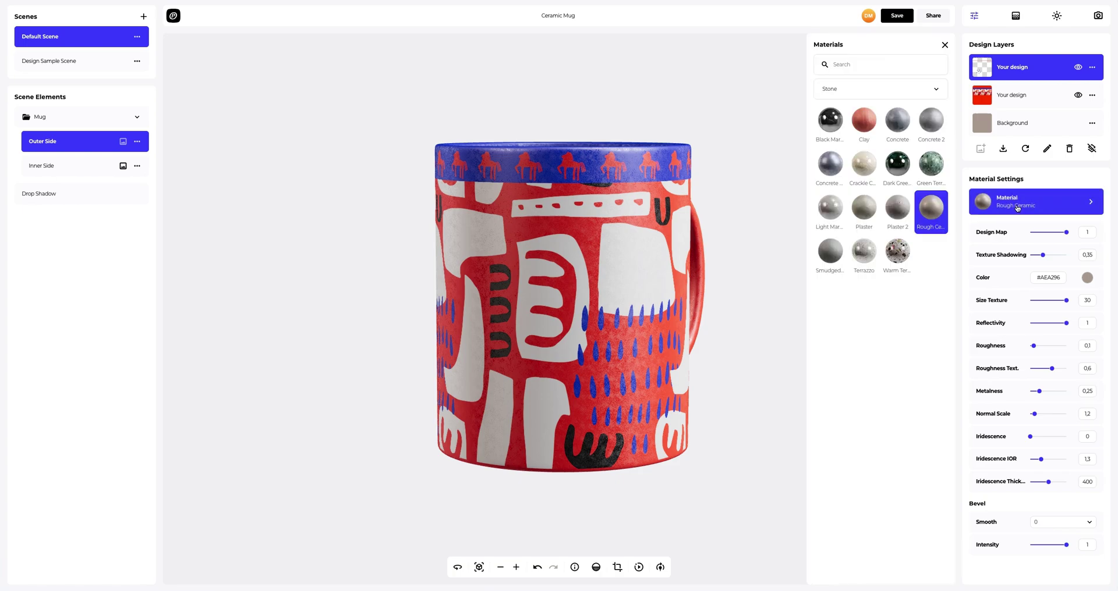
{"action": "left_click", "coordinate": [846, 96]}
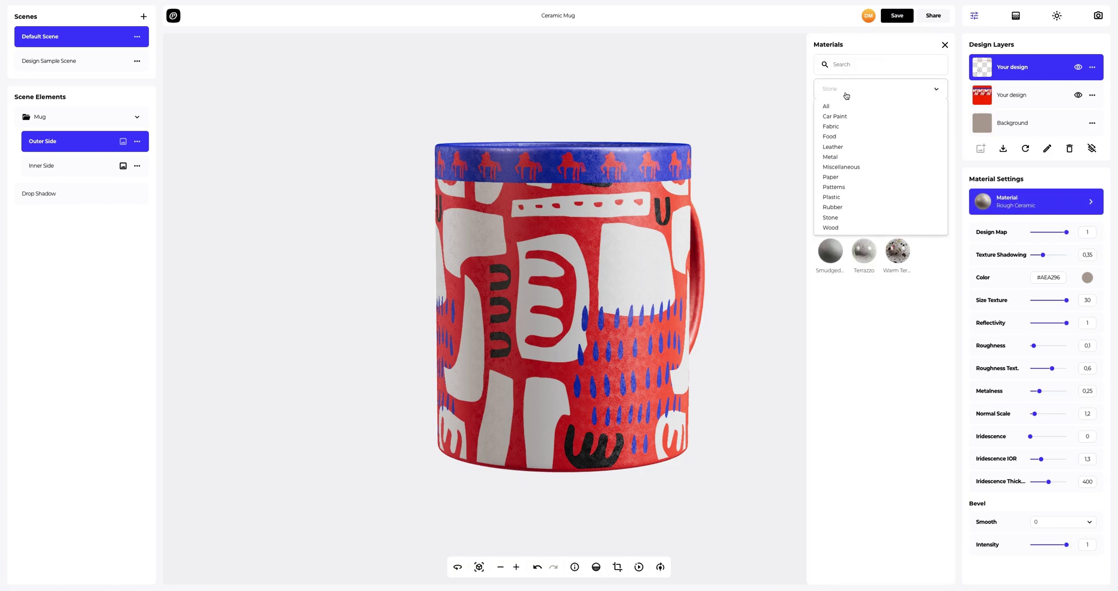
{"action": "left_click", "coordinate": [829, 156]}
{"action": "left_click", "coordinate": [868, 166]}
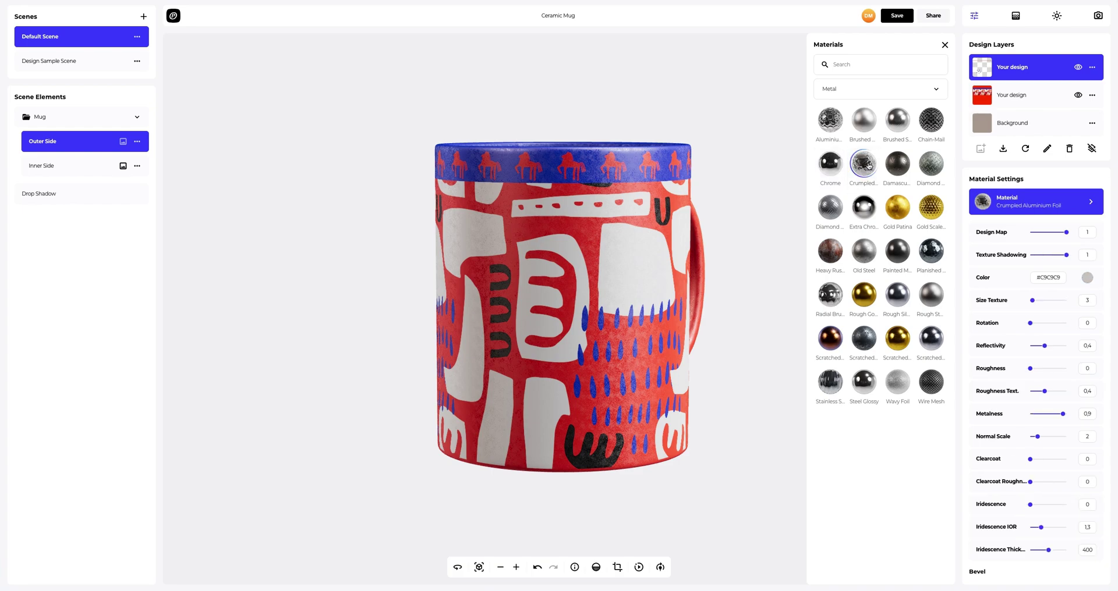
{"action": "left_click", "coordinate": [944, 45]}
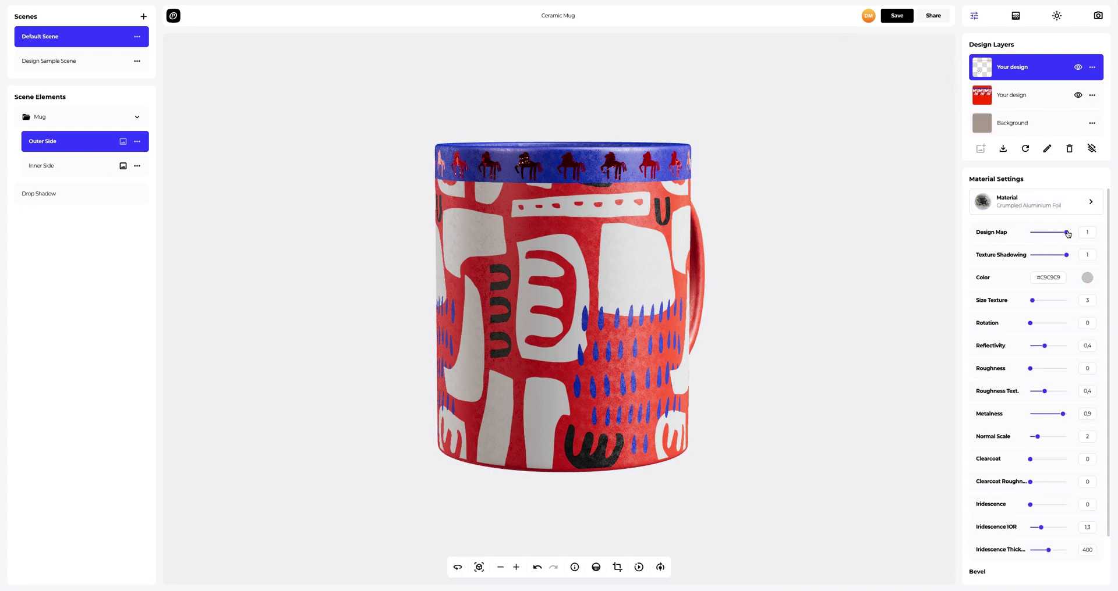
Set the foil's design map and texture shadowing to 0 and its colour to #B0AFAF.
{"action": "left_click_drag", "start_coordinate": [1067, 234], "coordinate": [1026, 234]}
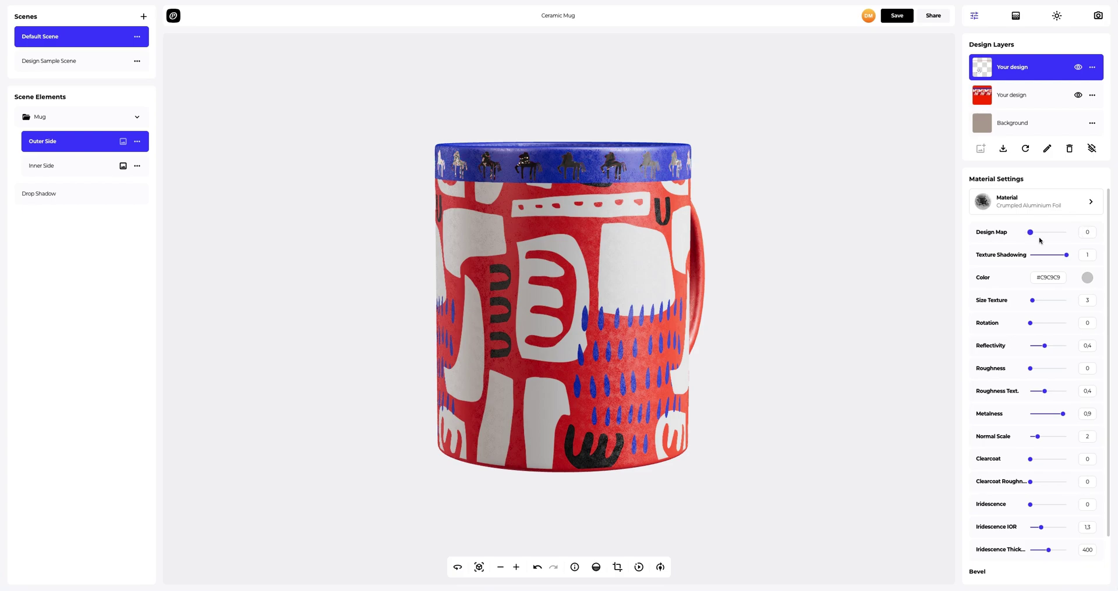
{"action": "left_click_drag", "start_coordinate": [1065, 256], "coordinate": [999, 255]}
{"action": "left_click", "coordinate": [1086, 278]}
{"action": "left_click_drag", "start_coordinate": [1063, 373], "coordinate": [1031, 377]}
{"action": "type", "text": "#B0AFAF"}
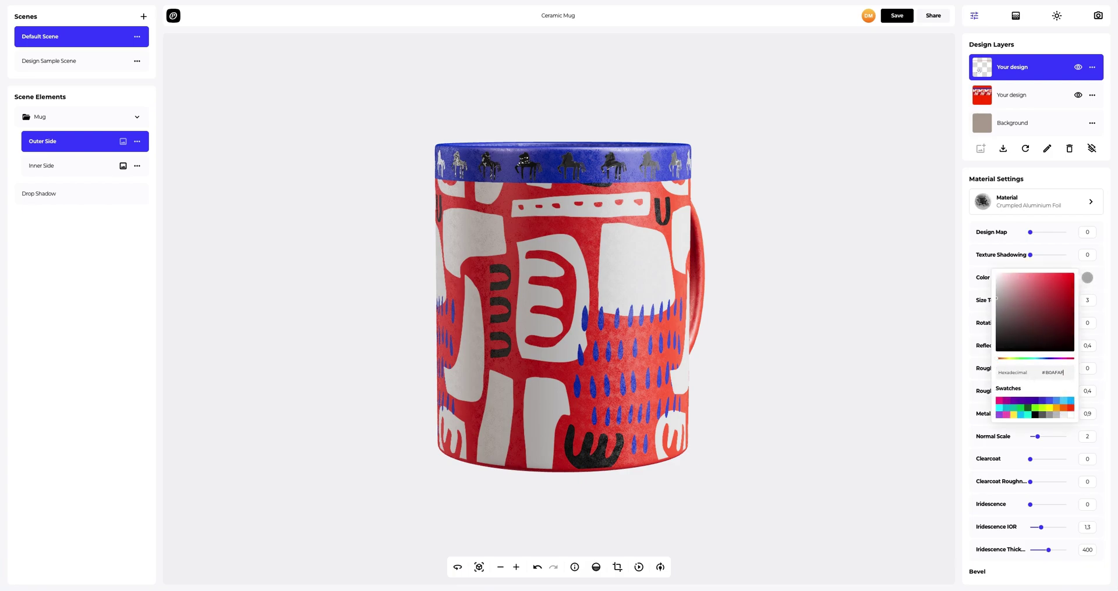
{"action": "left_click", "coordinate": [970, 373]}
{"action": "left_click_drag", "start_coordinate": [623, 303], "coordinate": [563, 279]}
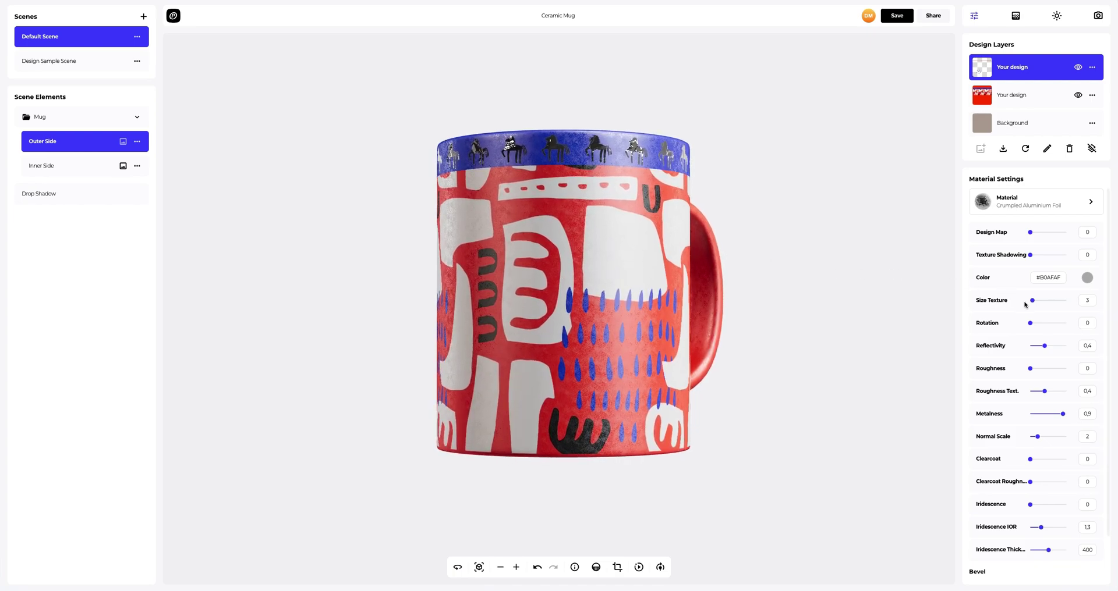
Give the foil texture size 30.2, reflectivity 1 and metalness 0.2.
{"action": "left_click_drag", "start_coordinate": [1032, 300], "coordinate": [1052, 302]}
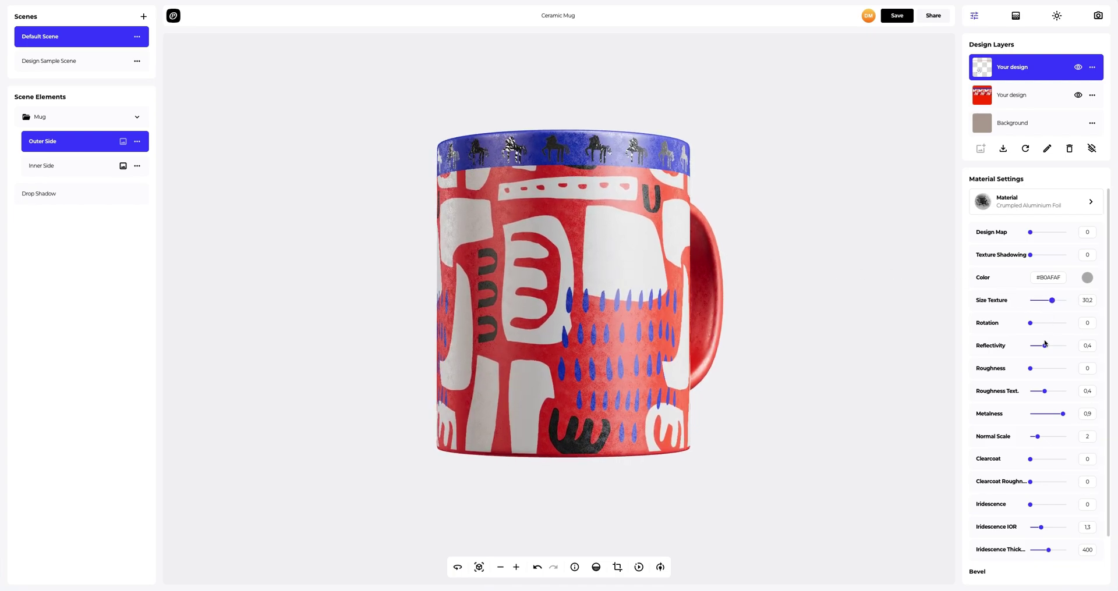
{"action": "left_click_drag", "start_coordinate": [1044, 346], "coordinate": [1067, 347]}
{"action": "mouse_move", "coordinate": [1063, 414]}
{"action": "left_mouse_down"}
{"action": "mouse_move", "coordinate": [1039, 414]}
{"action": "mouse_move", "coordinate": [1041, 440]}
{"action": "left_mouse_up"}
{"action": "mouse_move", "coordinate": [852, 400]}
{"action": "left_mouse_down"}
{"action": "mouse_move", "coordinate": [556, 303]}
{"action": "mouse_move", "coordinate": [565, 321]}
{"action": "left_mouse_up"}
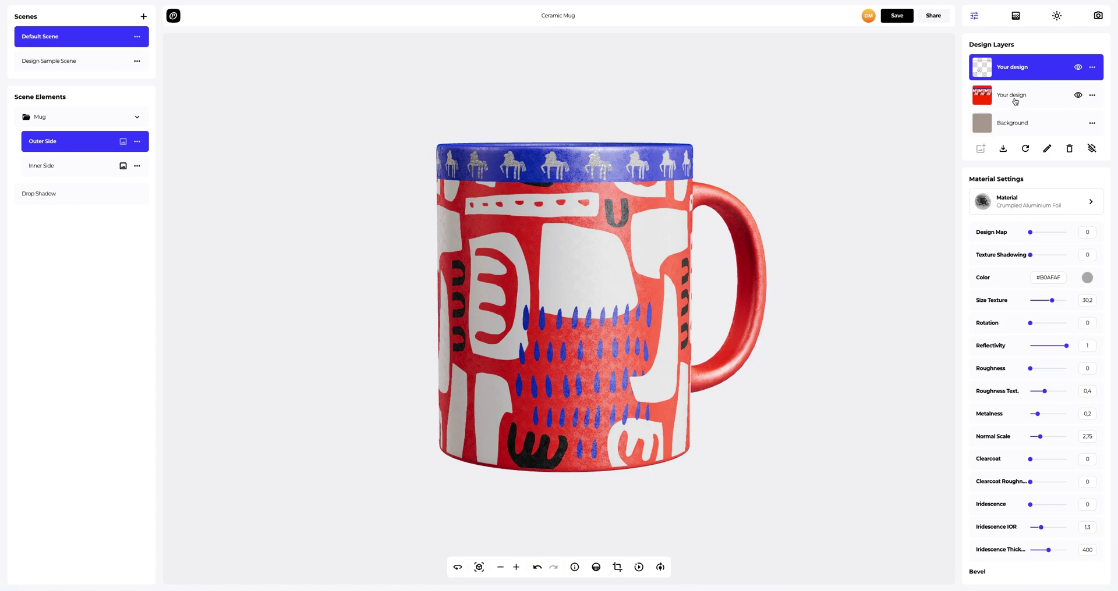
Give the second design layer Plaster with texture shadowing 0.2, size 15.3, reflectivity 0.75.
{"action": "left_click", "coordinate": [1015, 101]}
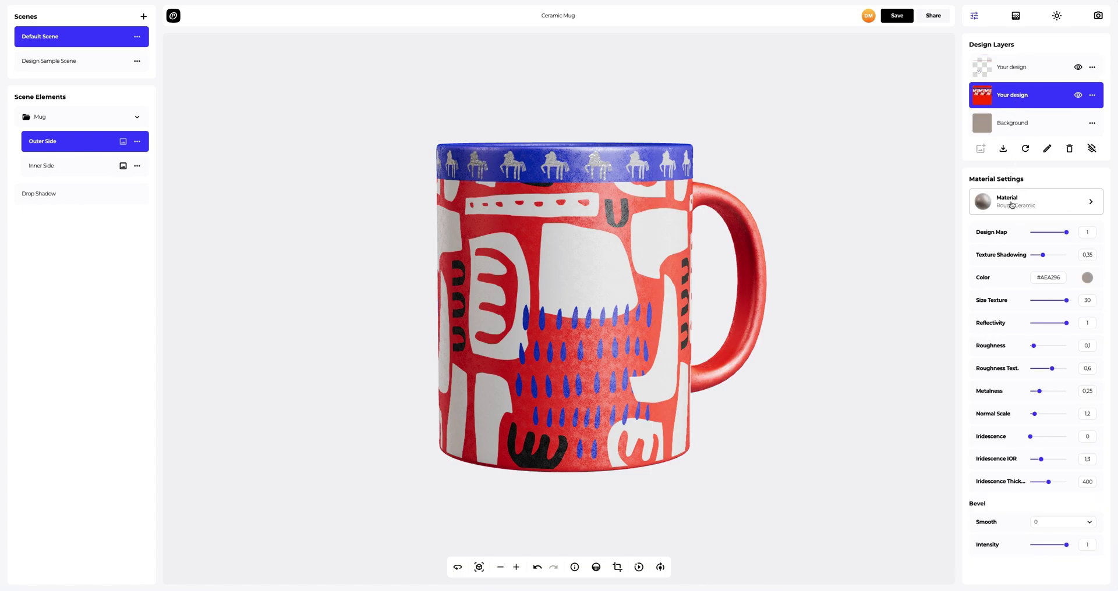
{"action": "left_click", "coordinate": [1011, 198]}
{"action": "left_click", "coordinate": [862, 209]}
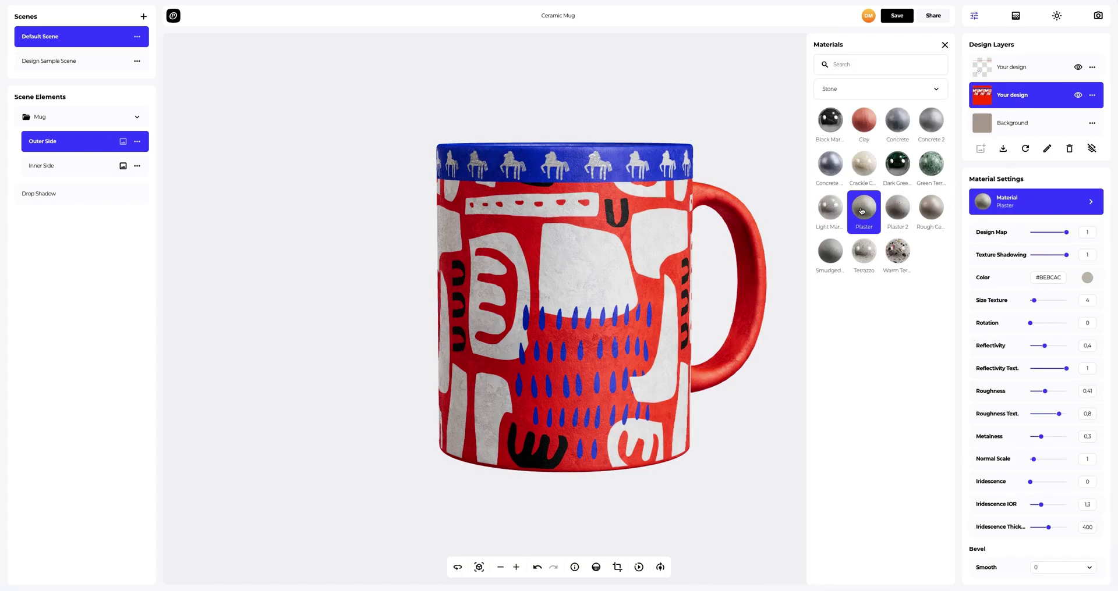
{"action": "left_click", "coordinate": [944, 45]}
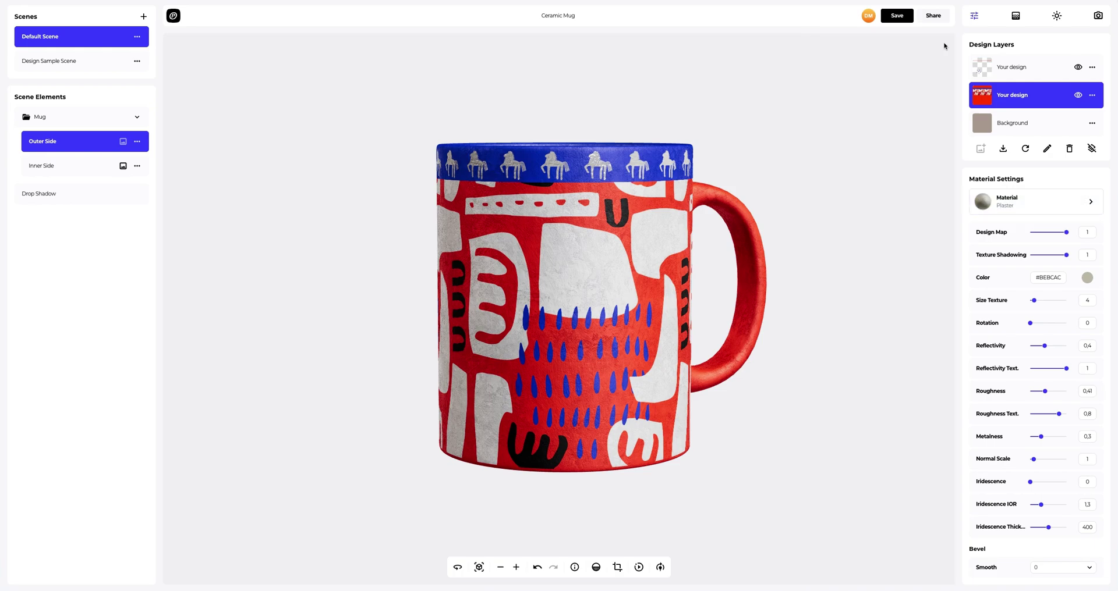
{"action": "mouse_move", "coordinate": [1068, 255]}
{"action": "left_mouse_down"}
{"action": "mouse_move", "coordinate": [1015, 254]}
{"action": "mouse_move", "coordinate": [1039, 256]}
{"action": "mouse_move", "coordinate": [1047, 302]}
{"action": "left_mouse_up"}
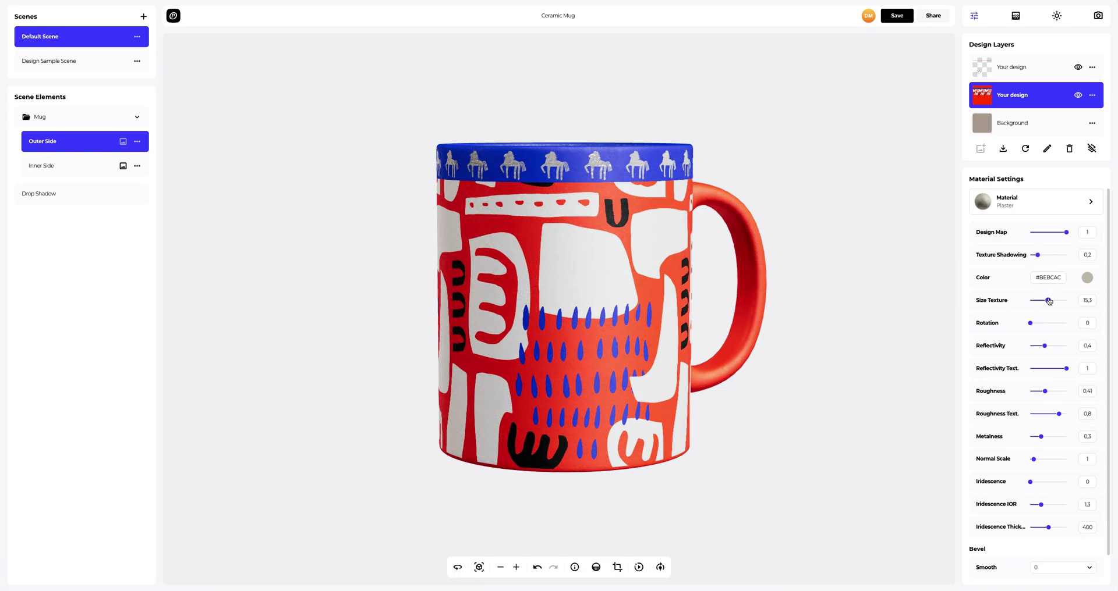
{"action": "left_click_drag", "start_coordinate": [1045, 346], "coordinate": [1057, 346]}
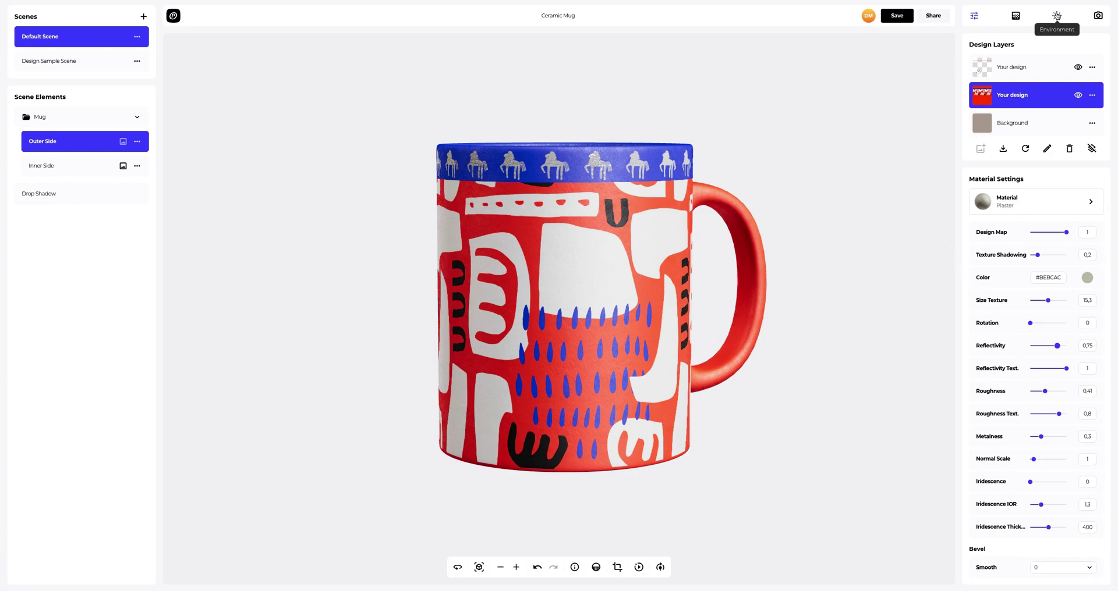
Raise rim light intensity to 1.04 and rotate the spot light to 84.5 horizontal, -158.4 vertical.
{"action": "left_click", "coordinate": [1056, 15]}
{"action": "left_click_drag", "start_coordinate": [656, 187], "coordinate": [653, 200]}
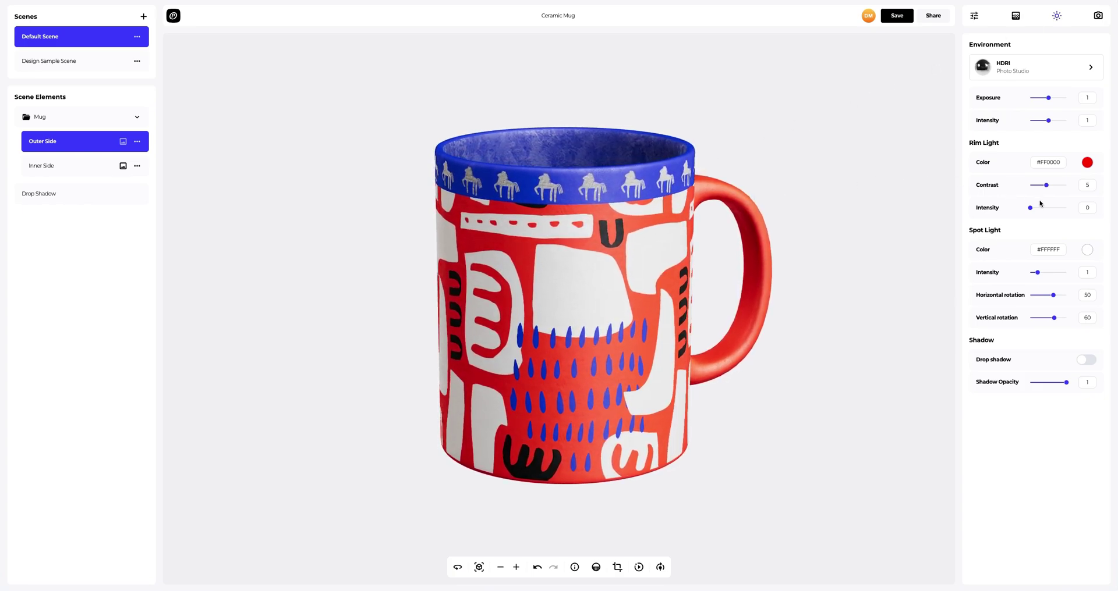
{"action": "left_click_drag", "start_coordinate": [1030, 208], "coordinate": [1049, 208]}
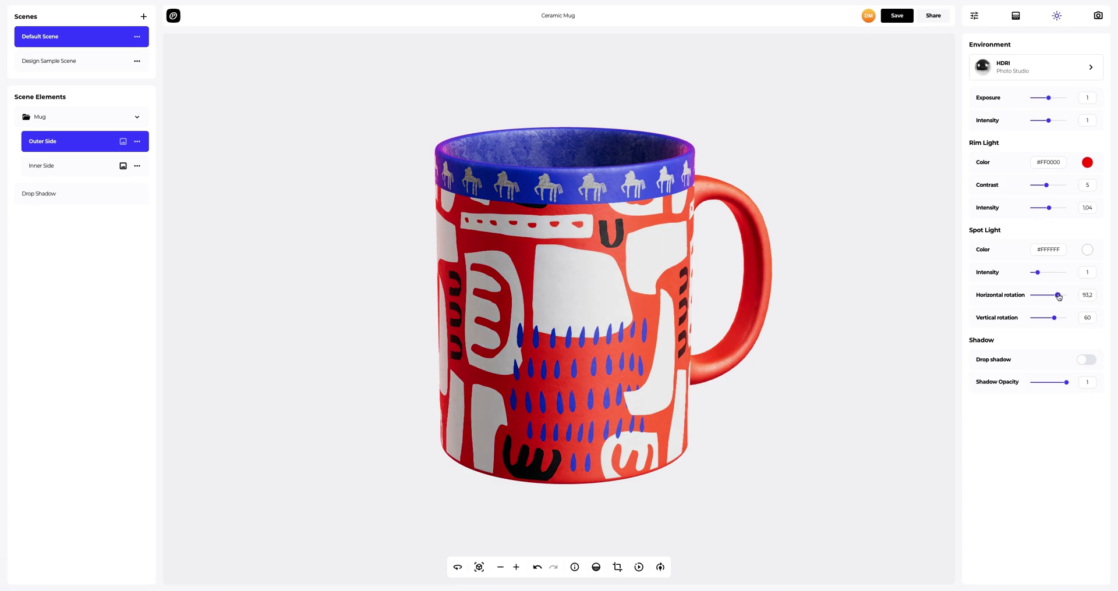
{"action": "left_click_drag", "start_coordinate": [1053, 295], "coordinate": [1057, 295]}
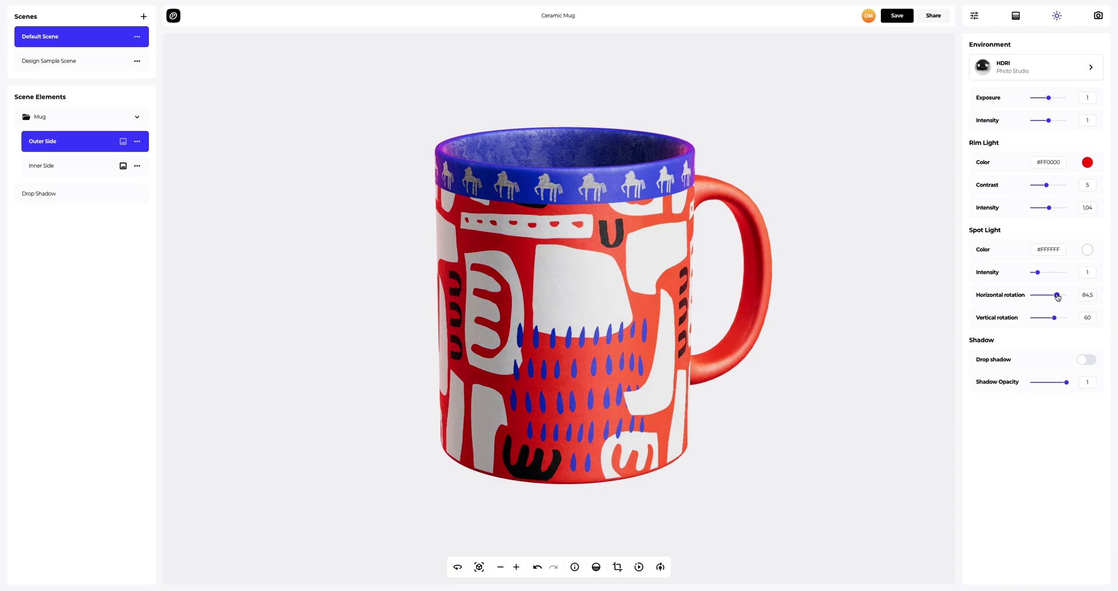
{"action": "left_click_drag", "start_coordinate": [1054, 318], "coordinate": [1033, 318]}
{"action": "mouse_move", "coordinate": [581, 316]}
{"action": "left_mouse_down"}
{"action": "mouse_move", "coordinate": [520, 377]}
{"action": "mouse_move", "coordinate": [576, 334]}
{"action": "mouse_move", "coordinate": [495, 438]}
{"action": "mouse_move", "coordinate": [609, 333]}
{"action": "left_mouse_up"}
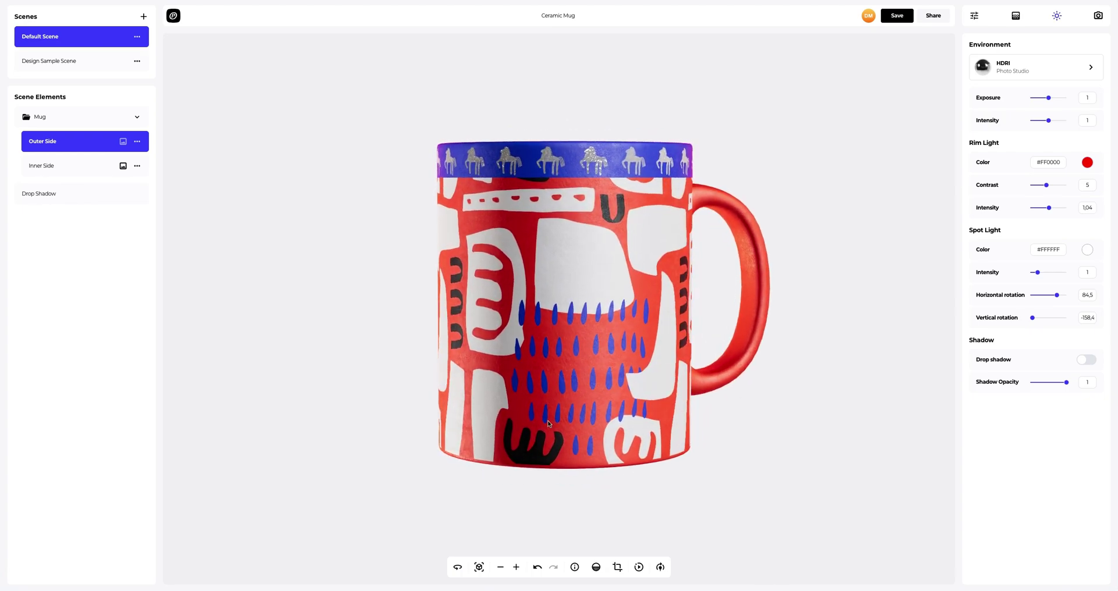
Reset to a framed front view and tint the background purple.
{"action": "left_click", "coordinate": [480, 567]}
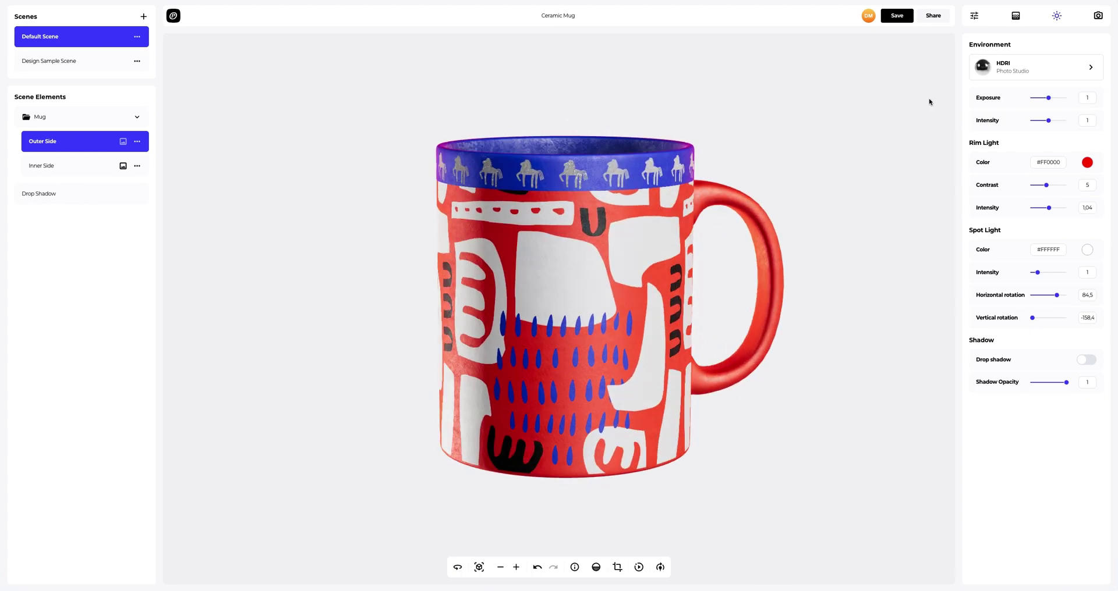
{"action": "left_click", "coordinate": [1016, 21]}
{"action": "mouse_move", "coordinate": [1012, 133]}
{"action": "left_mouse_down"}
{"action": "mouse_move", "coordinate": [1046, 117]}
{"action": "mouse_move", "coordinate": [1056, 145]}
{"action": "mouse_move", "coordinate": [993, 169]}
{"action": "mouse_move", "coordinate": [998, 188]}
{"action": "mouse_move", "coordinate": [1020, 179]}
{"action": "mouse_move", "coordinate": [1042, 120]}
{"action": "left_mouse_up"}
Make the background a blue-to-red radial gradient.
{"action": "left_click", "coordinate": [1020, 66]}
{"action": "left_click", "coordinate": [1084, 115]}
{"action": "left_click", "coordinate": [1042, 238]}
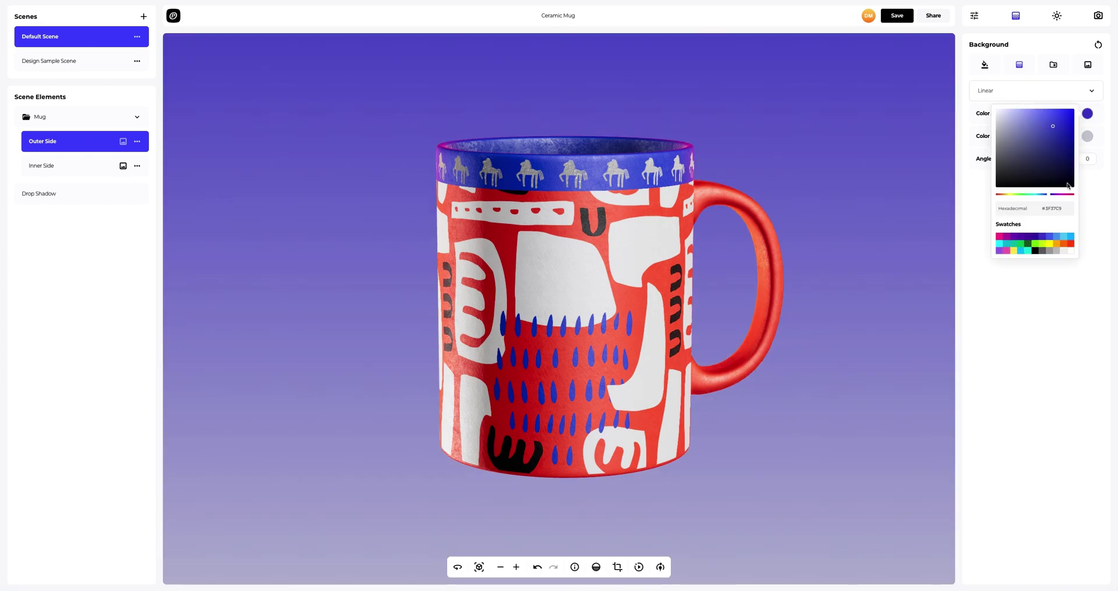
{"action": "left_click", "coordinate": [1087, 136]}
{"action": "left_click", "coordinate": [1071, 267]}
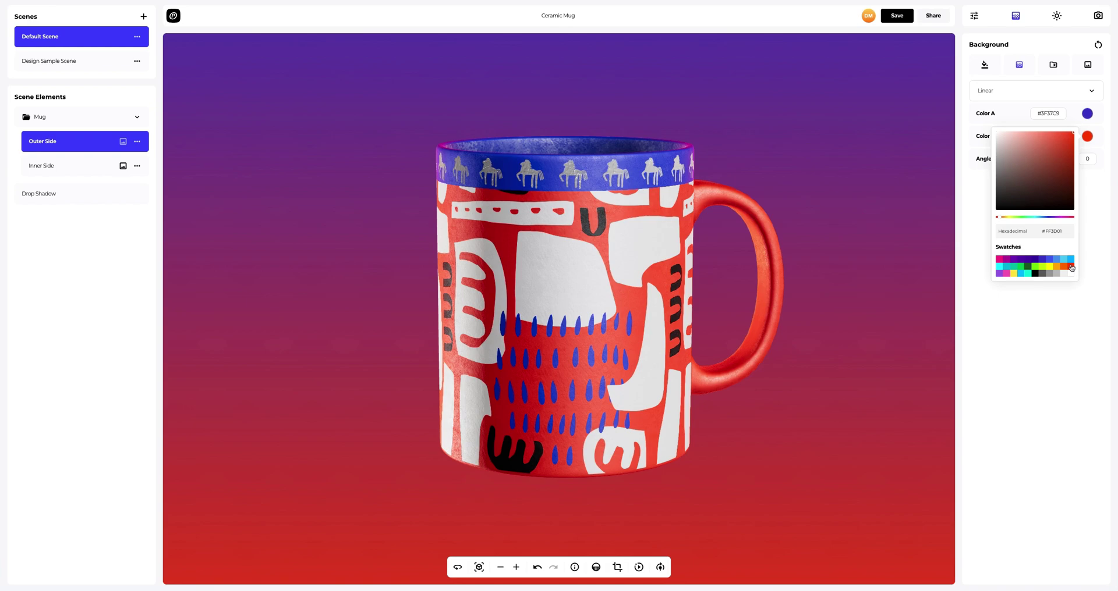
{"action": "left_click", "coordinate": [984, 207]}
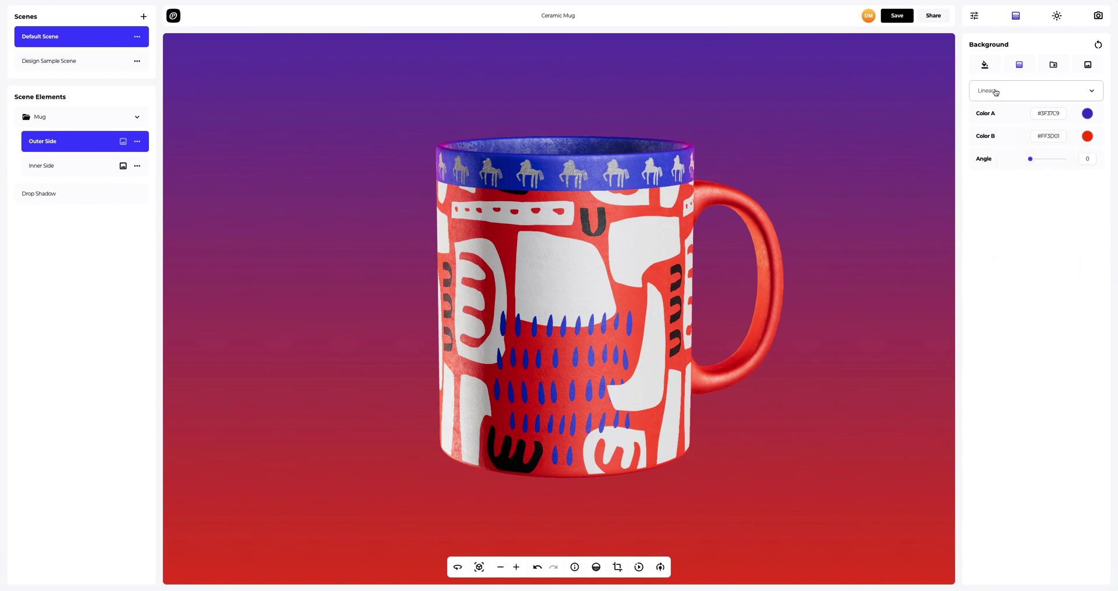
{"action": "left_click", "coordinate": [994, 93]}
{"action": "left_click", "coordinate": [989, 118]}
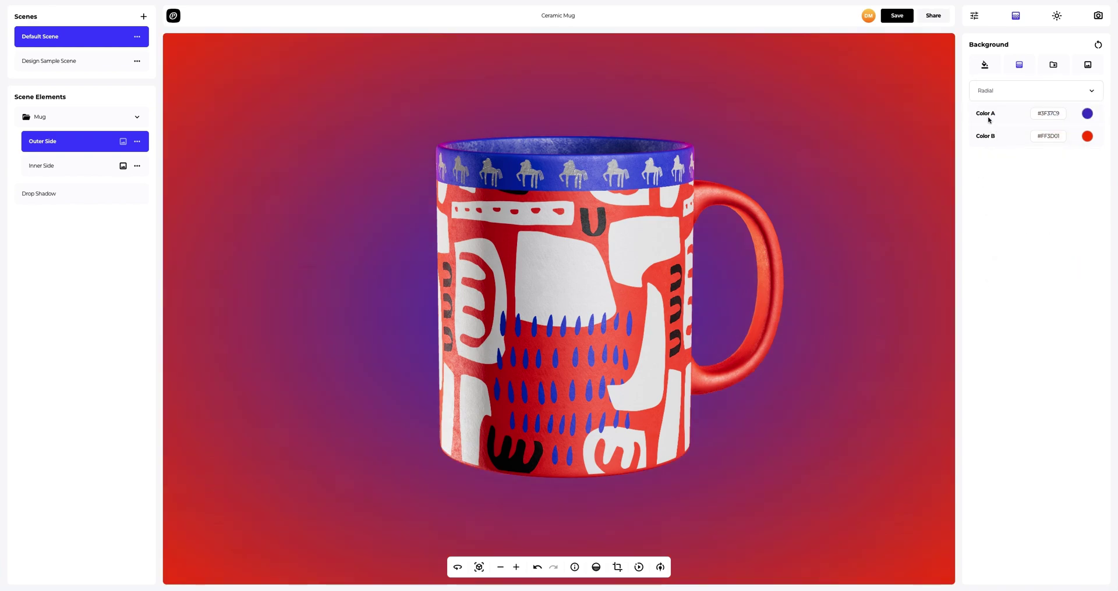
Try several preset backgrounds, settling on the red-magenta gradient preset.
{"action": "left_click", "coordinate": [1052, 66]}
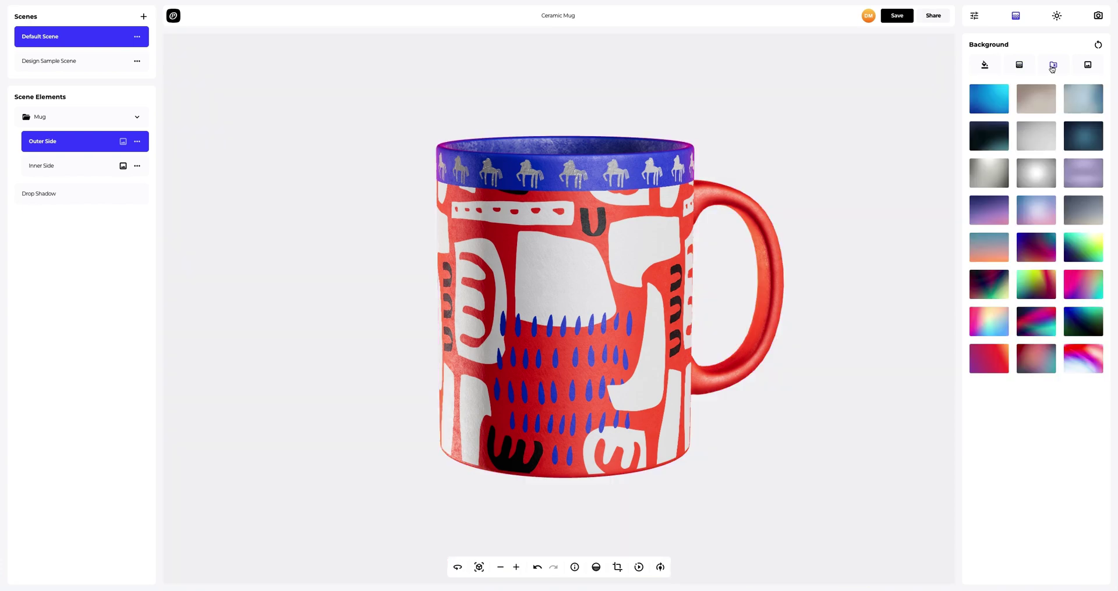
{"action": "left_click", "coordinate": [1041, 98]}
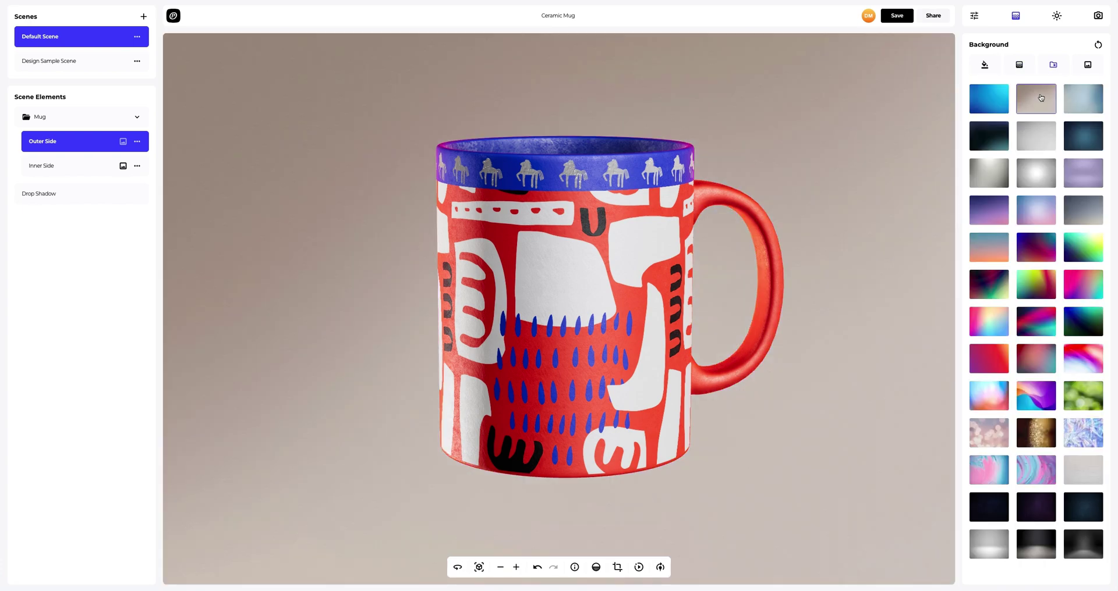
{"action": "left_click", "coordinate": [1076, 140]}
{"action": "left_click", "coordinate": [1030, 173]}
{"action": "left_click", "coordinate": [988, 212]}
{"action": "left_click", "coordinate": [988, 352]}
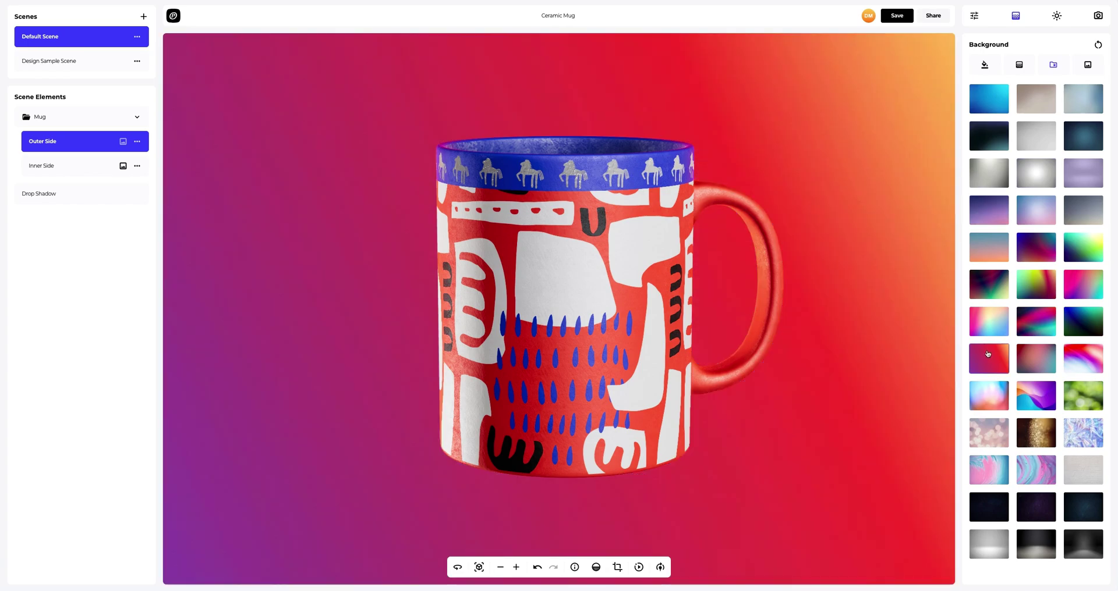
Use Background.png as an uncropped full-frame background and shift the lighting across the mug.
{"action": "left_click", "coordinate": [1087, 67]}
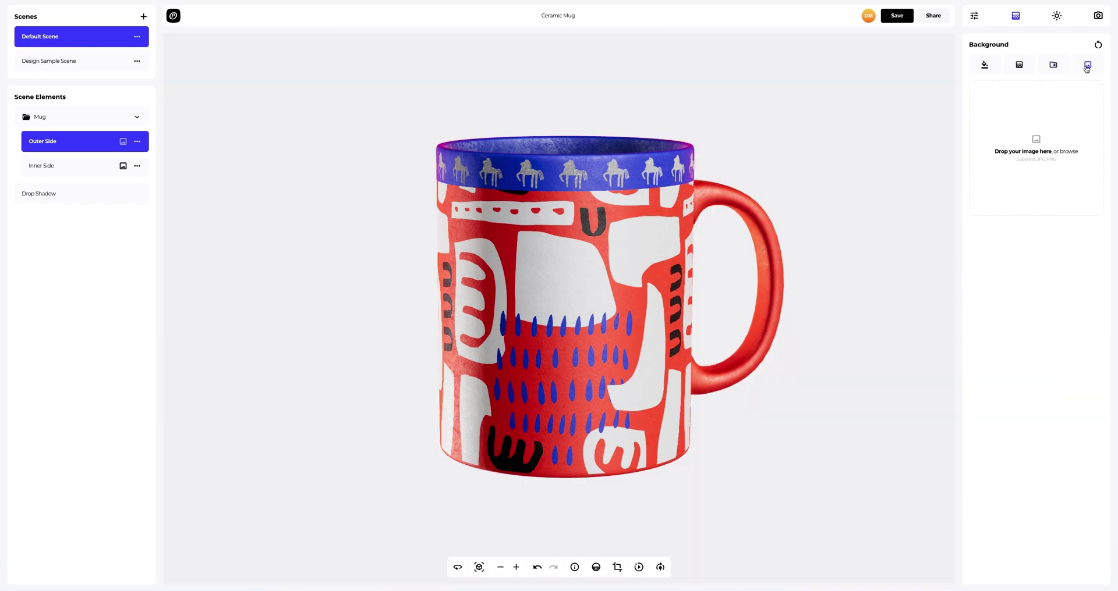
{"action": "left_click", "coordinate": [1033, 145]}
{"action": "left_click", "coordinate": [481, 93]}
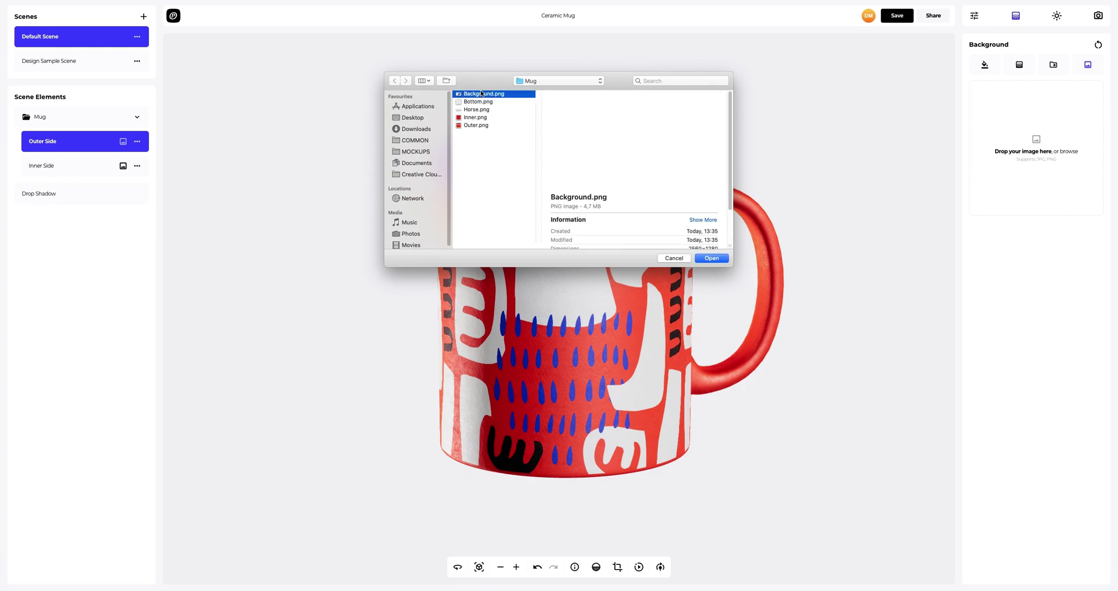
{"action": "left_click", "coordinate": [710, 259]}
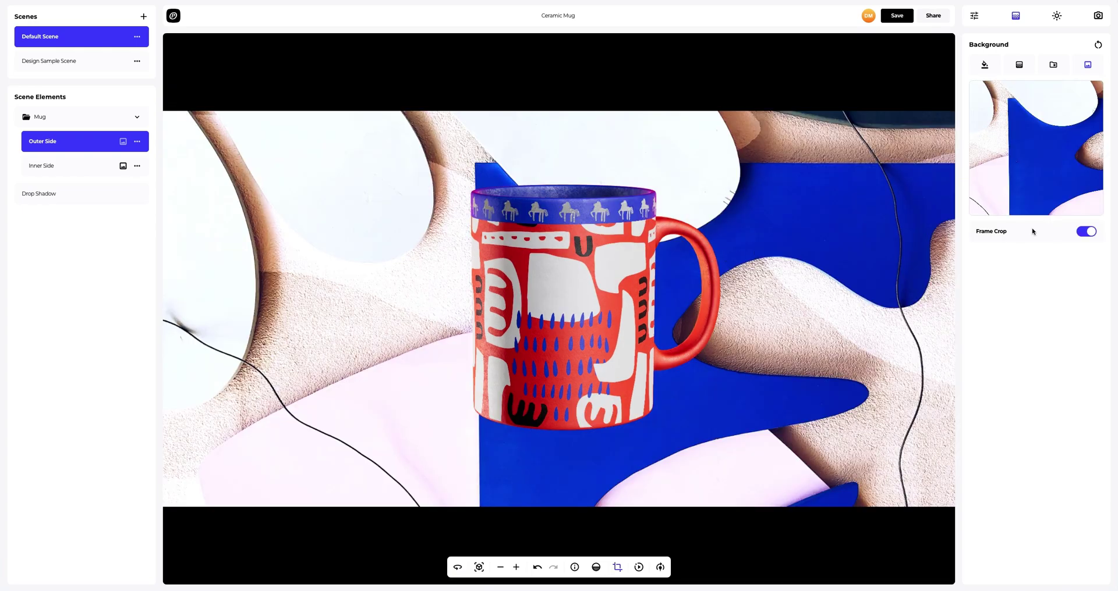
{"action": "left_click", "coordinate": [1086, 232]}
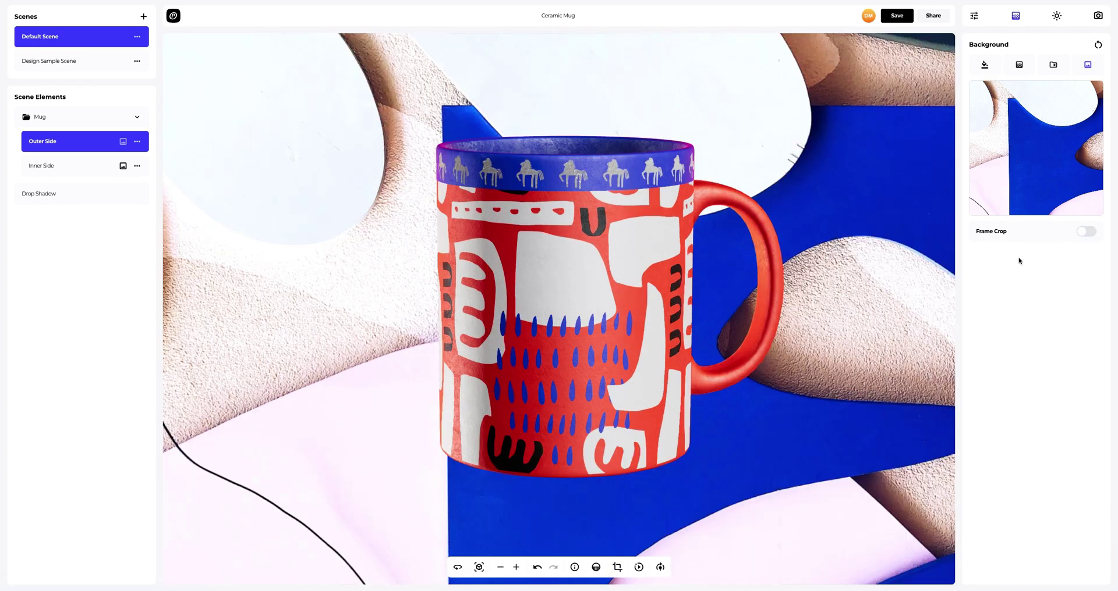
{"action": "left_click", "coordinate": [660, 567]}
{"action": "left_click_drag", "start_coordinate": [667, 542], "coordinate": [687, 540]}
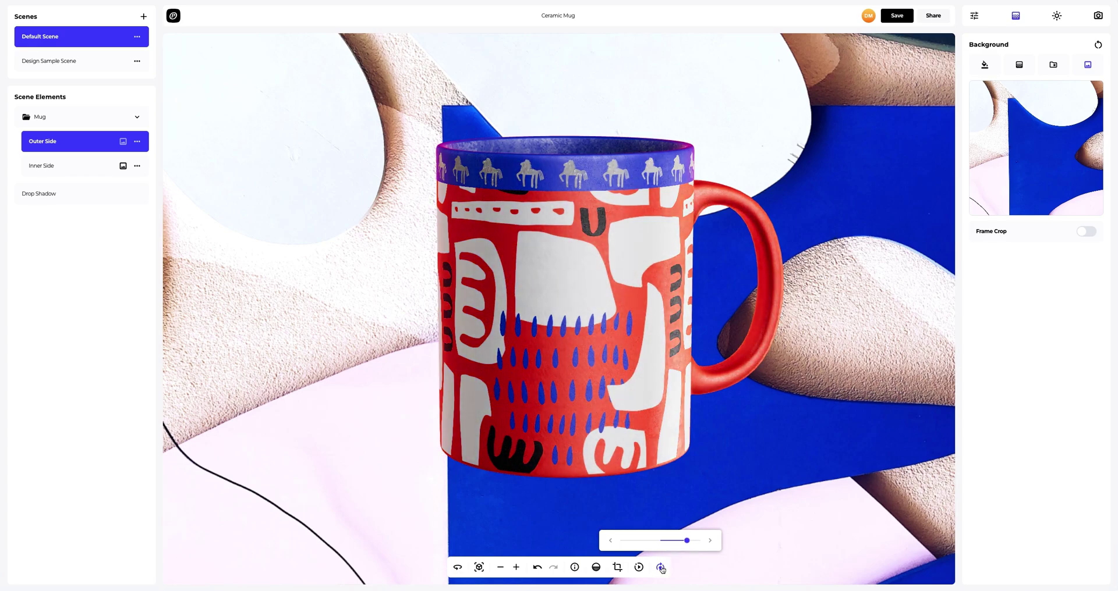
Rotate the mug so its handle turns away, then save the project.
{"action": "left_click", "coordinate": [639, 567]}
{"action": "left_click_drag", "start_coordinate": [640, 541], "coordinate": [654, 541]}
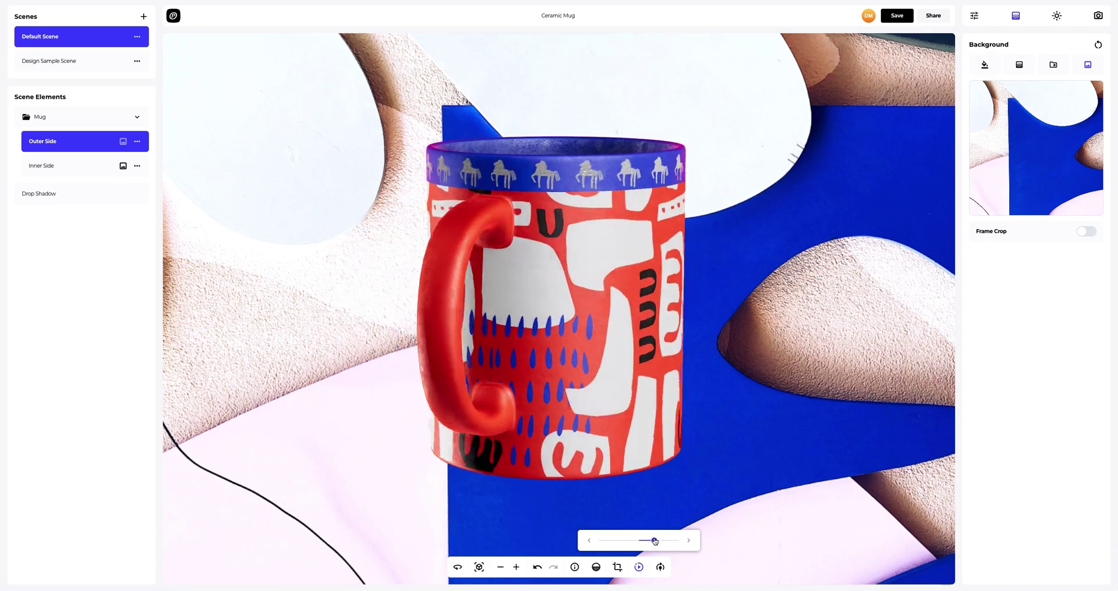
{"action": "left_click", "coordinate": [639, 568]}
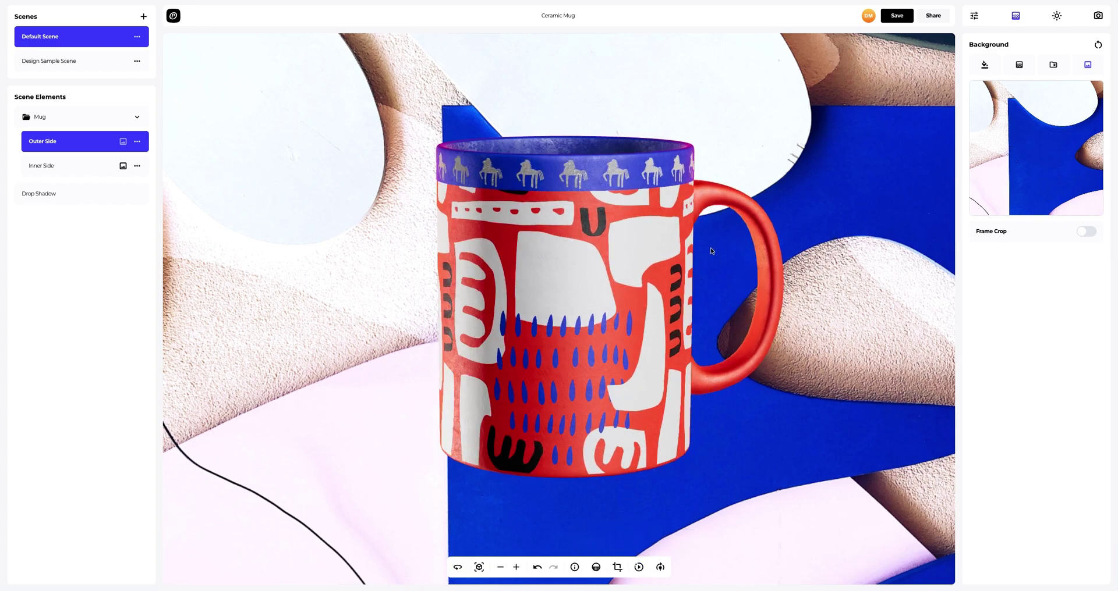
{"action": "left_click", "coordinate": [890, 17]}
Enable public access for the mug project to get its view link and embed code.
{"action": "left_click", "coordinate": [921, 19]}
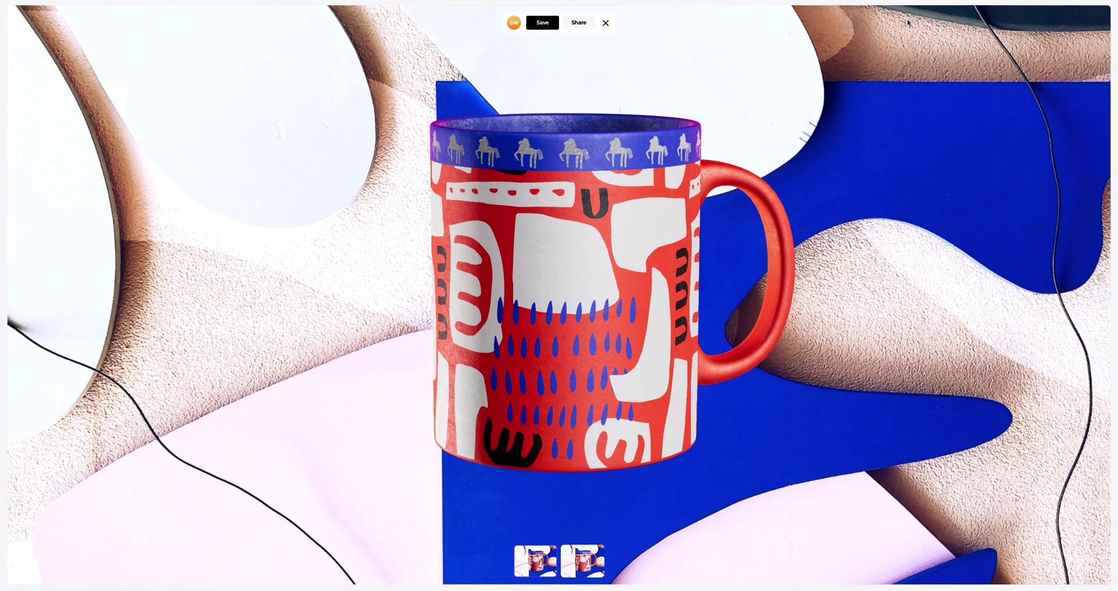
{"action": "left_click", "coordinate": [588, 23]}
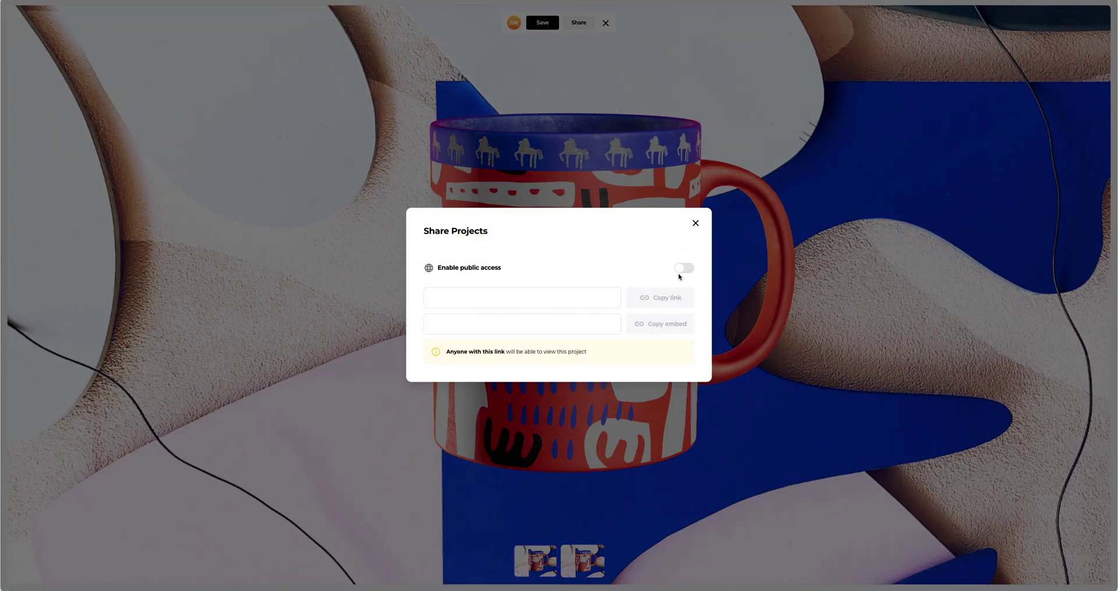
{"action": "left_click", "coordinate": [681, 270]}
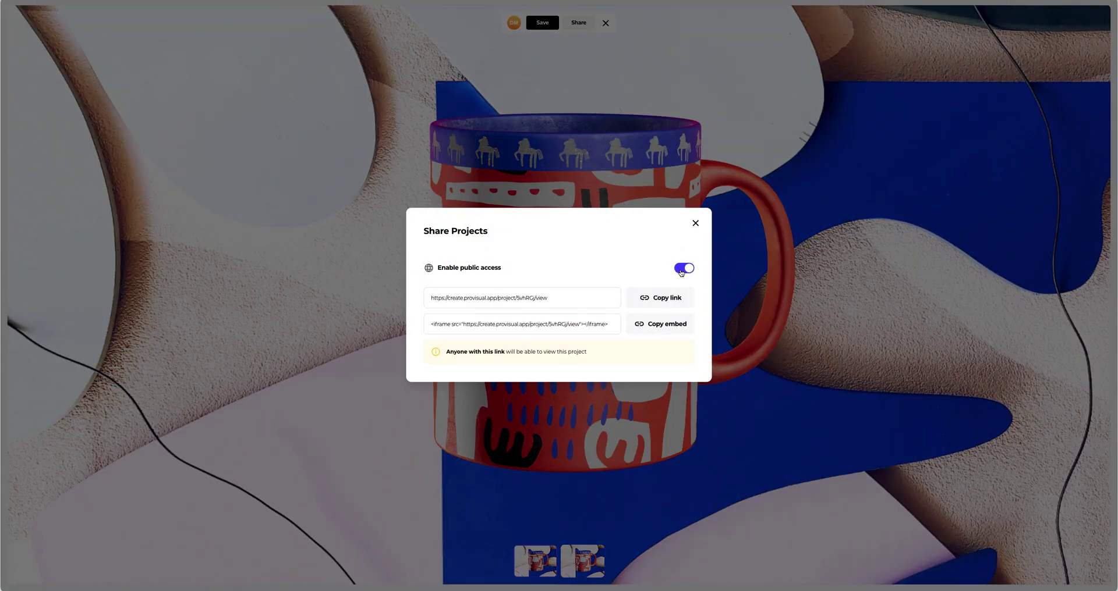